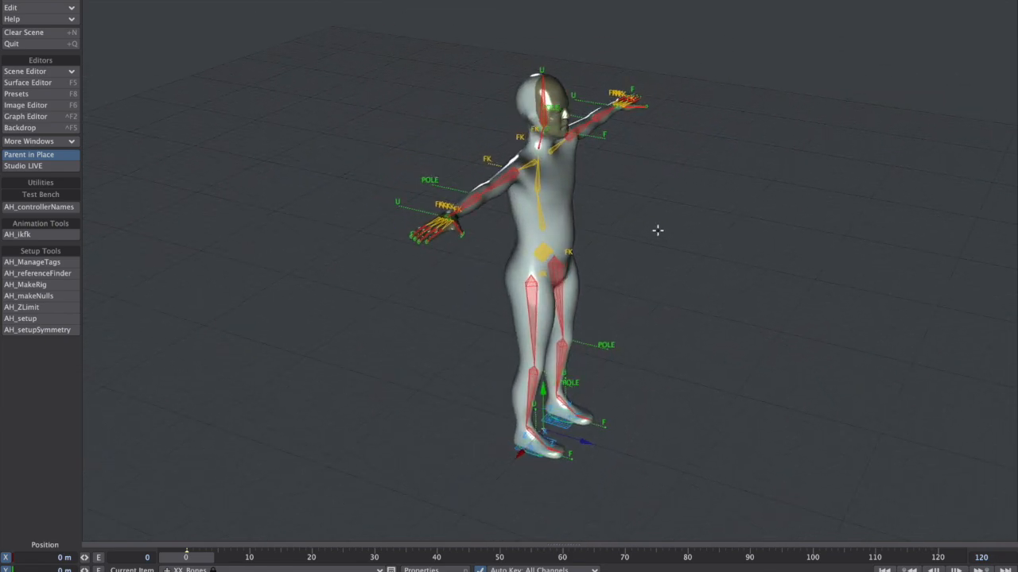
Switch to the browser and look over the Learn Lightwave 3D YouTube channel page.
key("ctrl+Right")
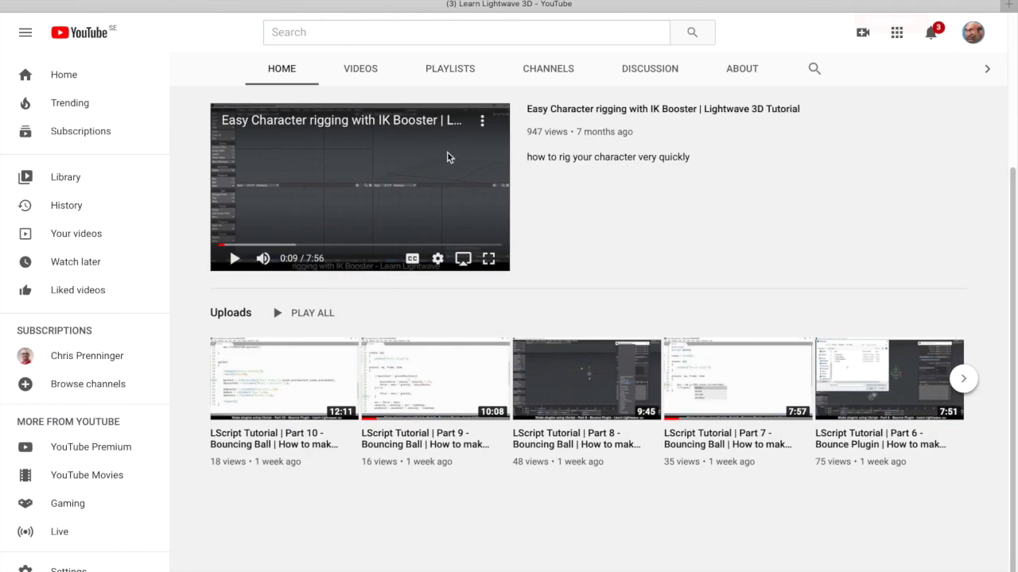
scroll(588, 175, "up", 5)
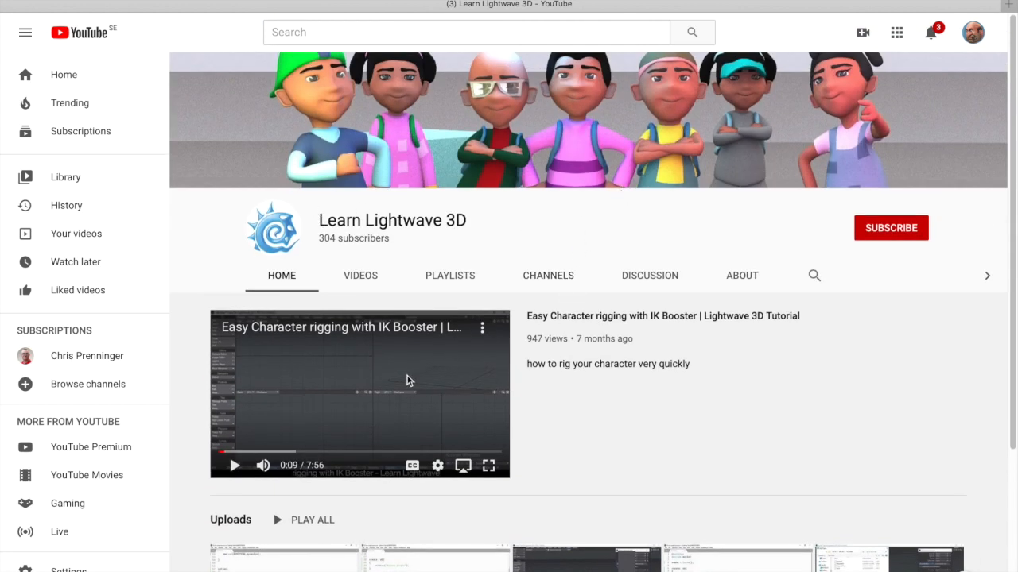
scroll(357, 524, "down", 3)
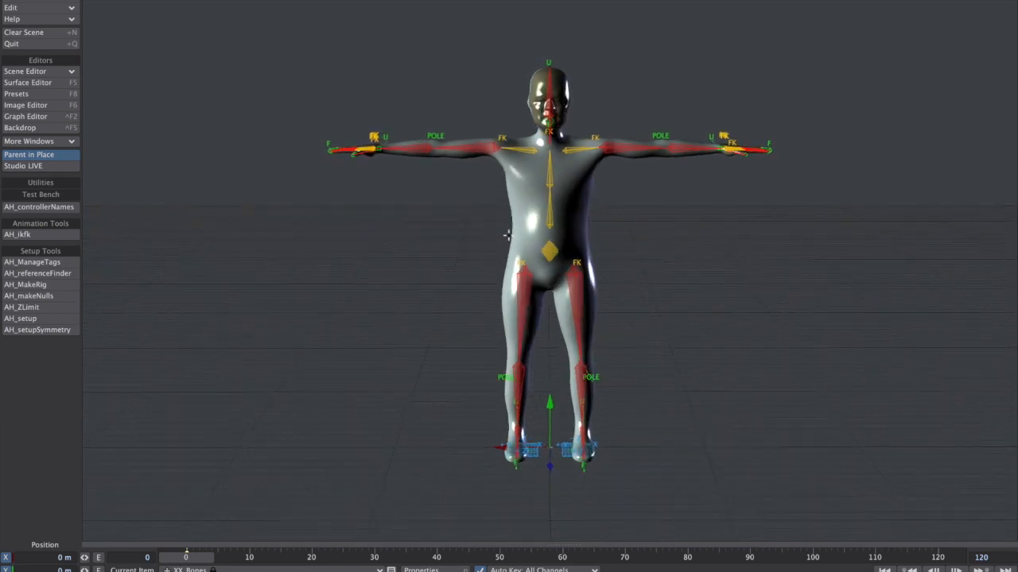
Rotate the right upper arm down to about 69° heading and bend the right forearm to about 60° pitch.
left_click_drag(508, 235, 613, 162, "alt")
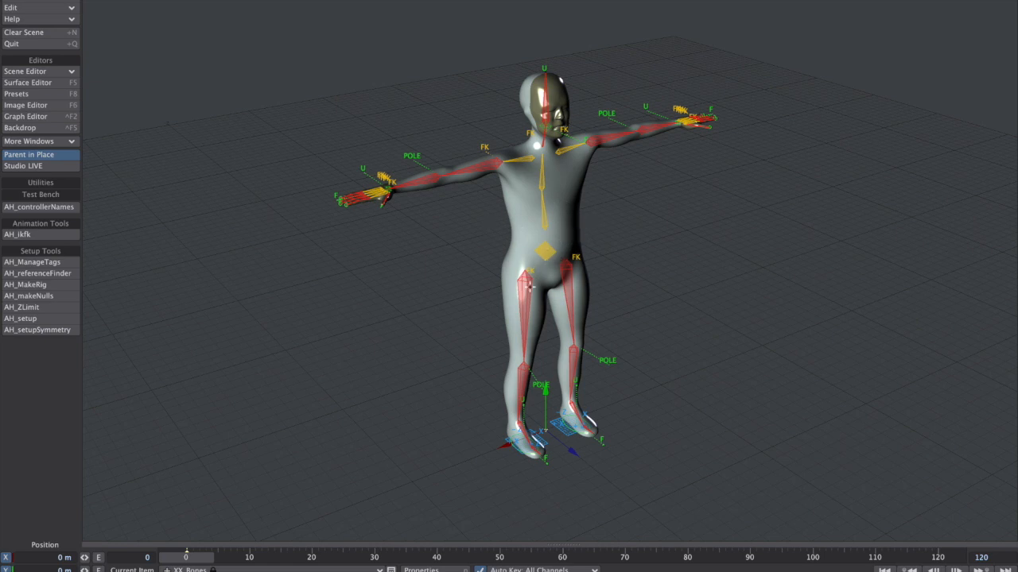
left_click_drag(475, 207, 480, 183, "alt")
left_click_drag(467, 101, 426, 132)
key("y")
left_click_drag(503, 76, 415, 236)
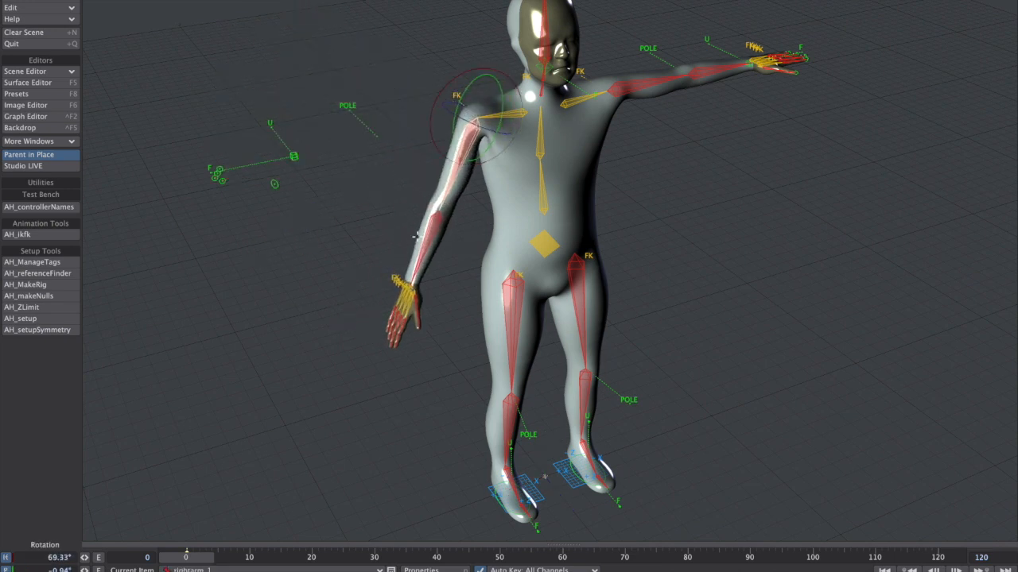
left_click(433, 232)
left_click_drag(459, 191, 424, 206)
left_click_drag(412, 168, 447, 196, "alt")
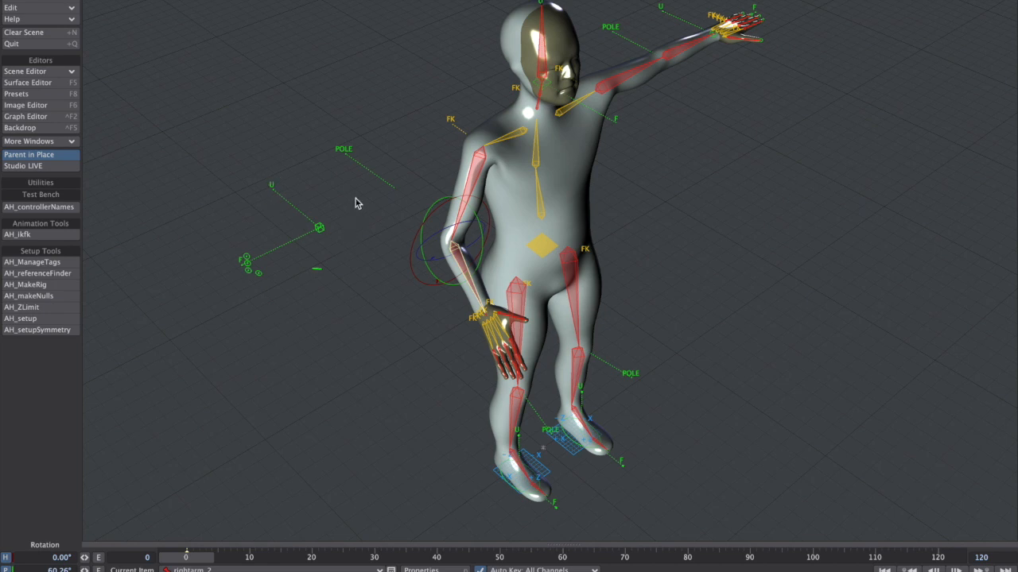
Slide the right arm's IK/FK switch control along its line from FK to IK.
left_click(447, 125)
key("t")
left_click_drag(446, 125, 466, 140)
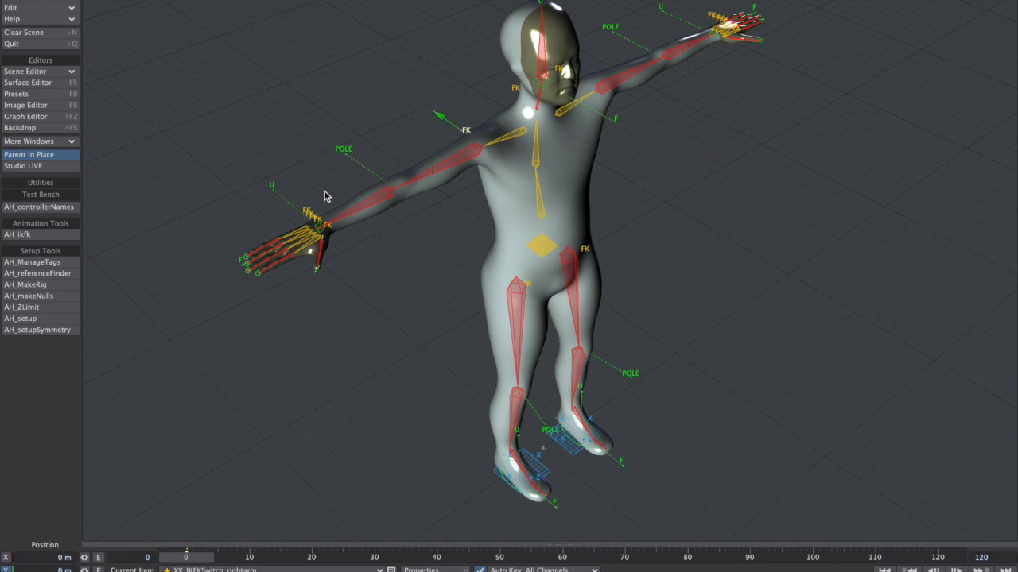
Try aiming the right hand downward by lowering its forward goal and its up goal.
left_click(248, 271)
left_click(240, 263)
left_click_drag(231, 290, 276, 306)
left_click(272, 186)
left_click_drag(264, 165, 283, 243)
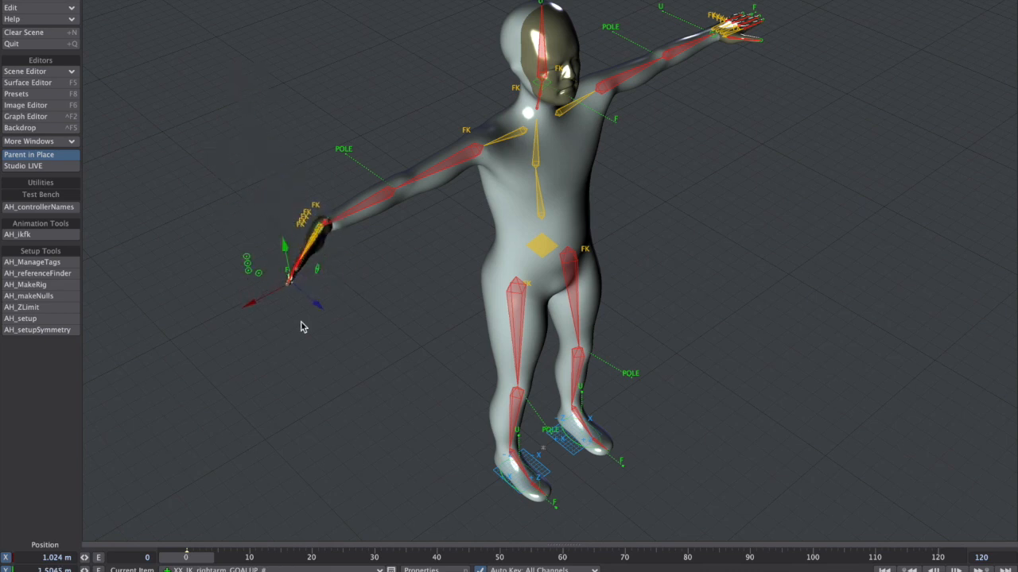
Try twisting the right hand by repositioning its forward goal and moving its up goal below the wrist.
left_click_drag(372, 334, 202, 235, "alt")
left_click(232, 205)
left_click_drag(219, 272, 468, 175)
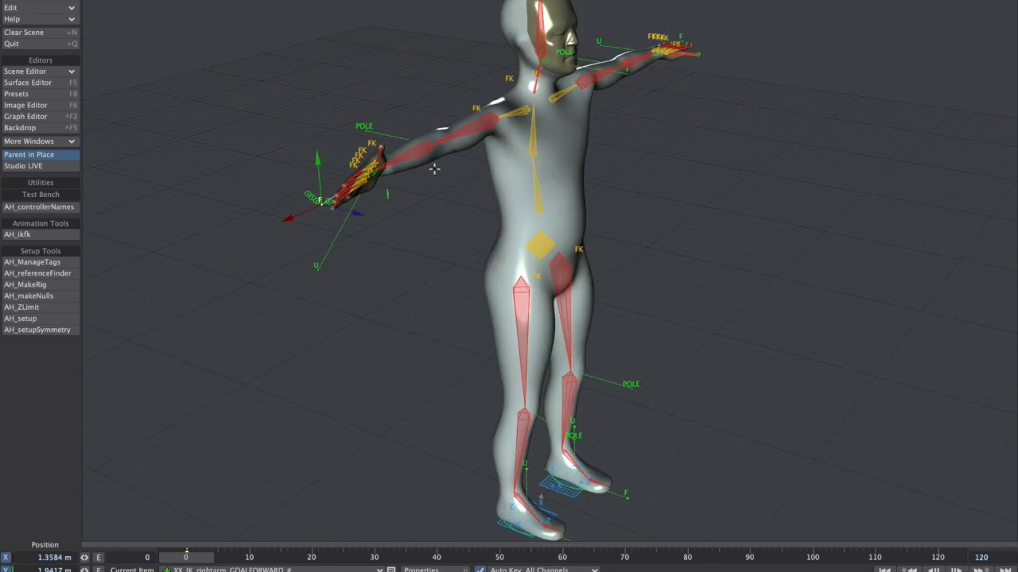
mouse_move(314, 172)
left_mouse_down()
mouse_move(310, 133)
mouse_move(314, 182)
left_mouse_up()
left_click_drag(314, 182, 384, 342, "alt")
left_click_drag(344, 304, 391, 284)
left_click(317, 296)
mouse_move(315, 272)
left_mouse_down()
mouse_move(302, 186)
mouse_move(318, 261)
left_mouse_up()
Test more orientations of the right hand with its up and forward goals, and return it to the T-pose.
left_click_drag(318, 262, 579, 287, "alt")
left_click(609, 313)
mouse_move(648, 329)
left_mouse_down()
mouse_move(624, 338)
mouse_move(650, 333)
left_mouse_up()
left_click(470, 353)
left_click_drag(438, 400, 453, 397)
left_click_drag(486, 318, 483, 276)
left_click_drag(527, 309, 414, 310)
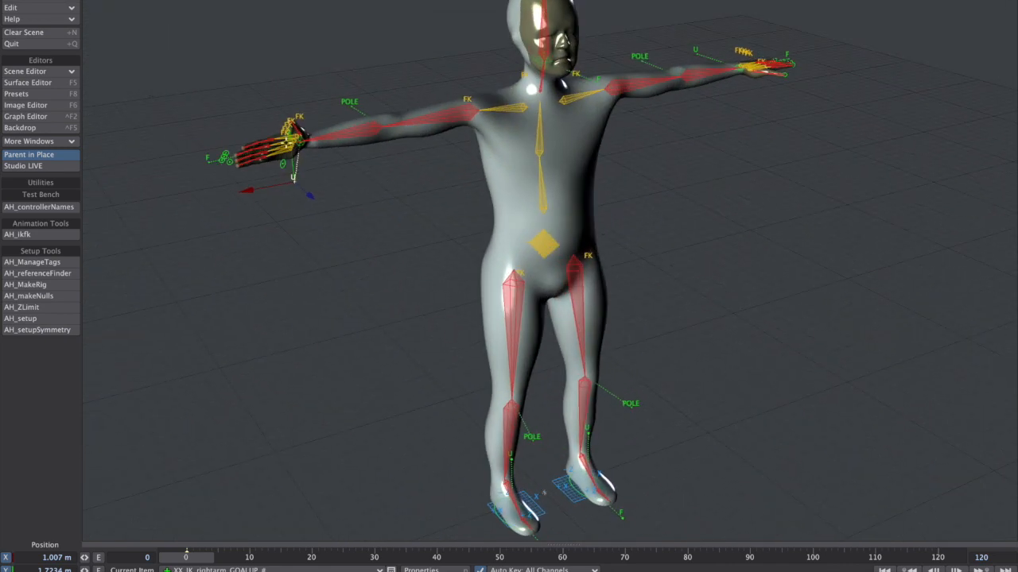
left_click_drag(452, 154, 420, 294, "alt")
left_click_drag(346, 424, 357, 390)
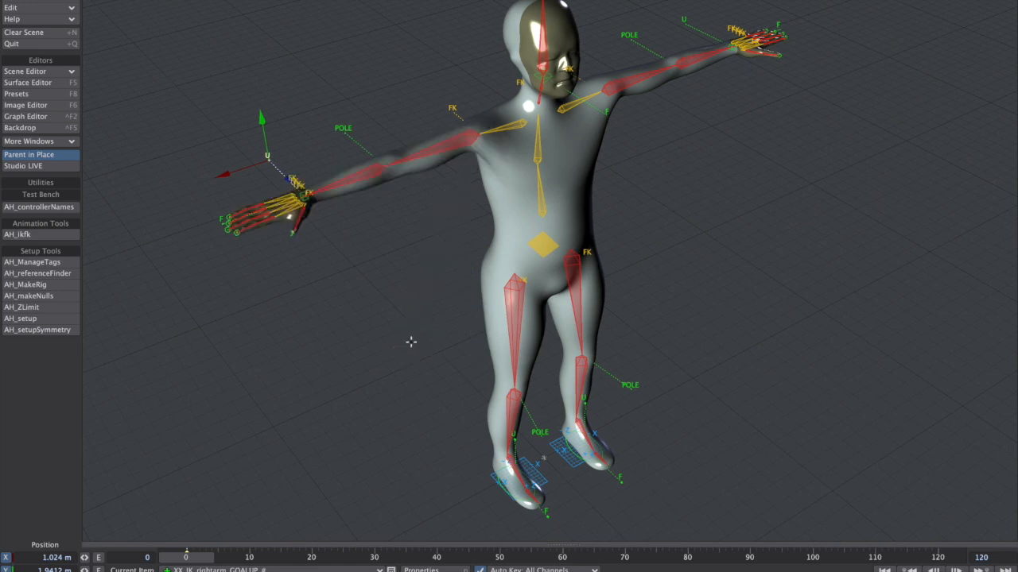
Try moving the body with the XX_COG control at the hips and undo the move.
left_click_drag(509, 207, 424, 151, "alt")
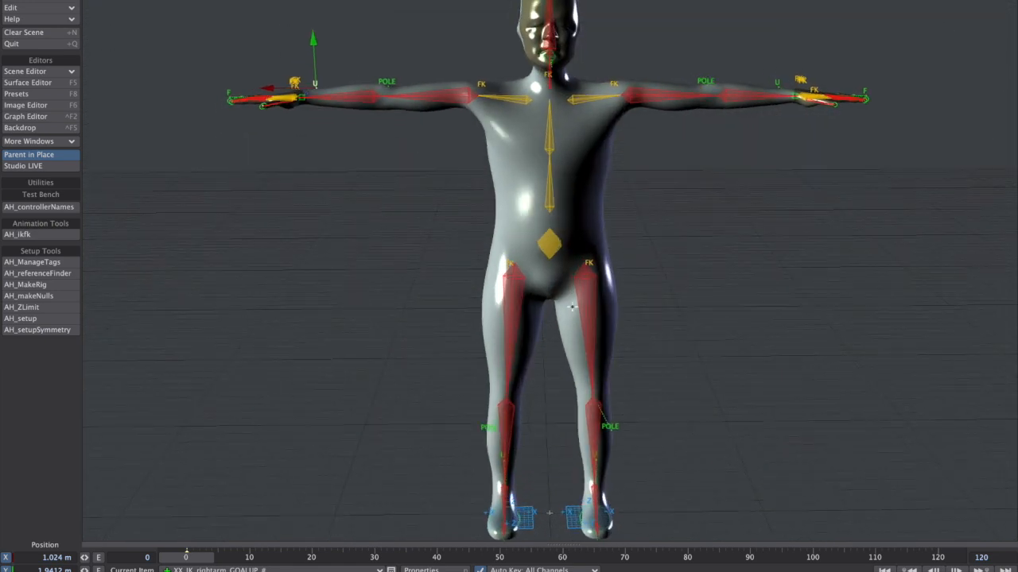
left_click(549, 244)
left_click_drag(547, 203, 612, 246)
key("ctrl+z")
Inspect the rig from several sides and run the AH_ikfk tool.
left_click_drag(718, 214, 458, 227, "alt")
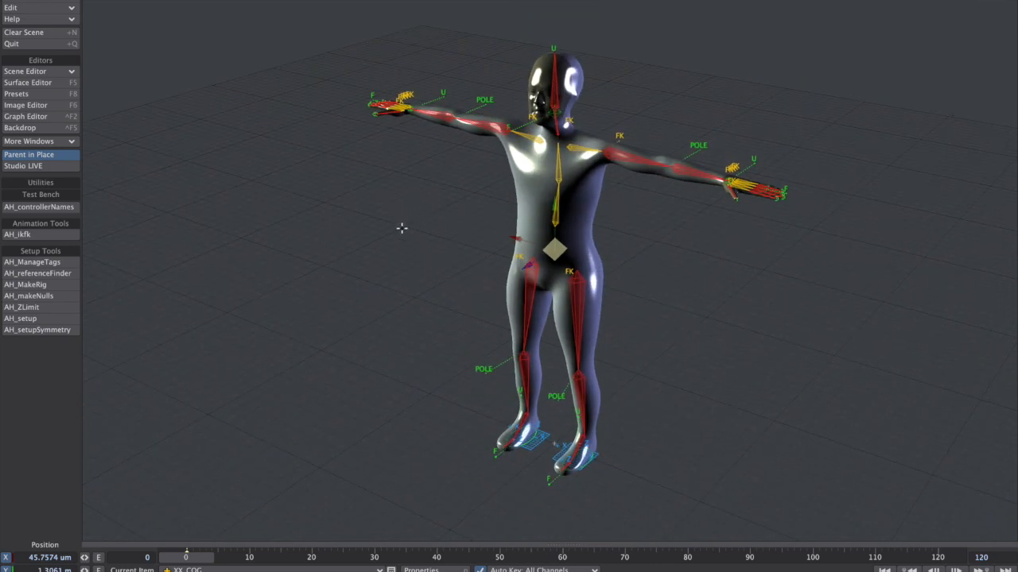
scroll(792, 166, "up", 6)
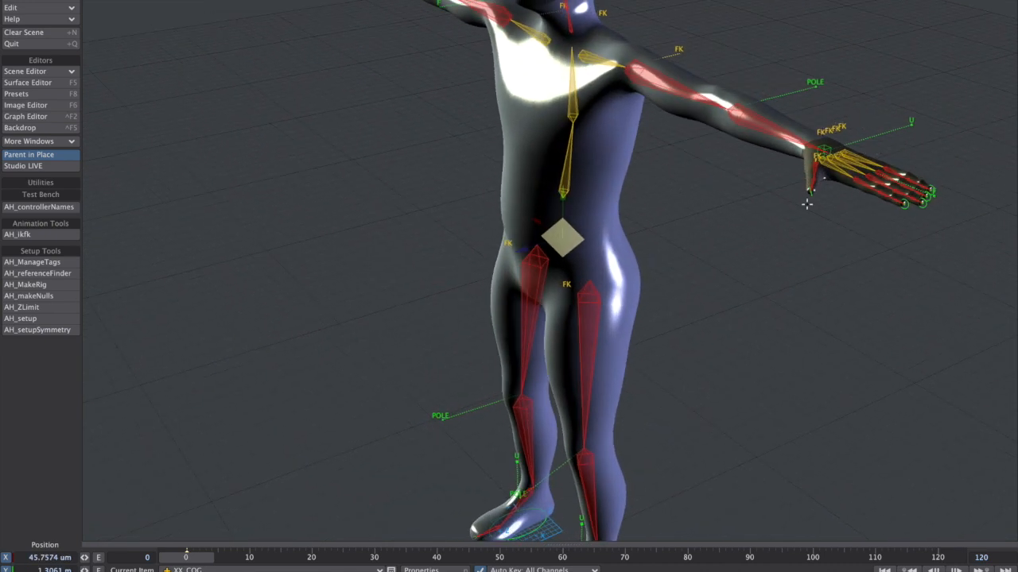
scroll(824, 224, "down", 5)
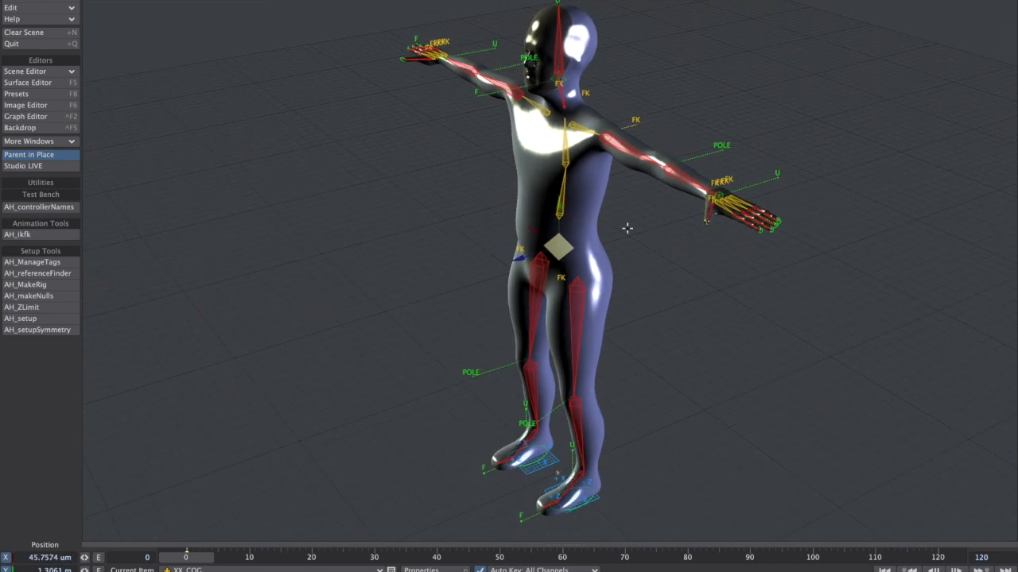
left_click_drag(507, 212, 682, 226, "alt")
left_click_drag(343, 177, 638, 164, "alt")
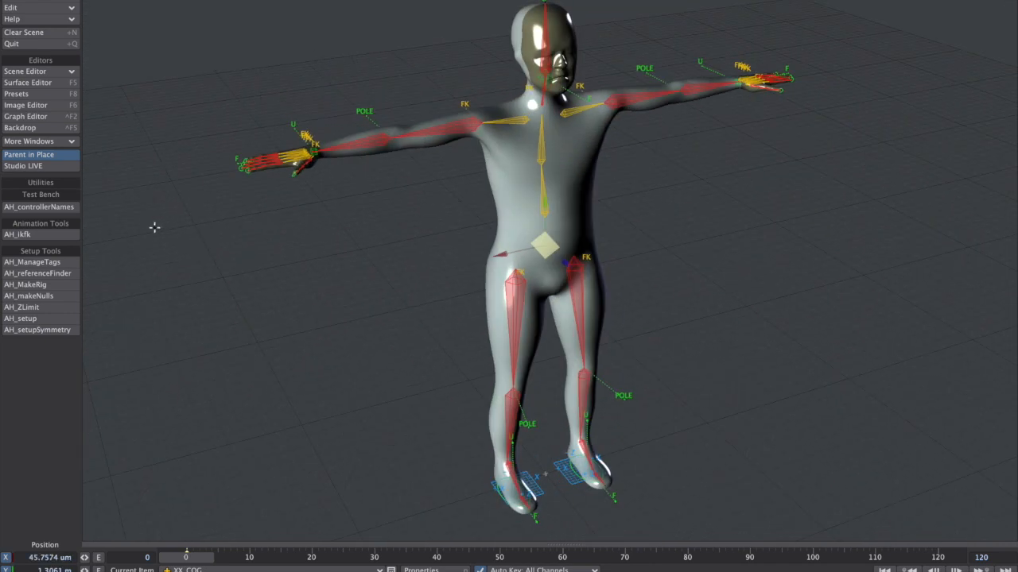
left_click(49, 236)
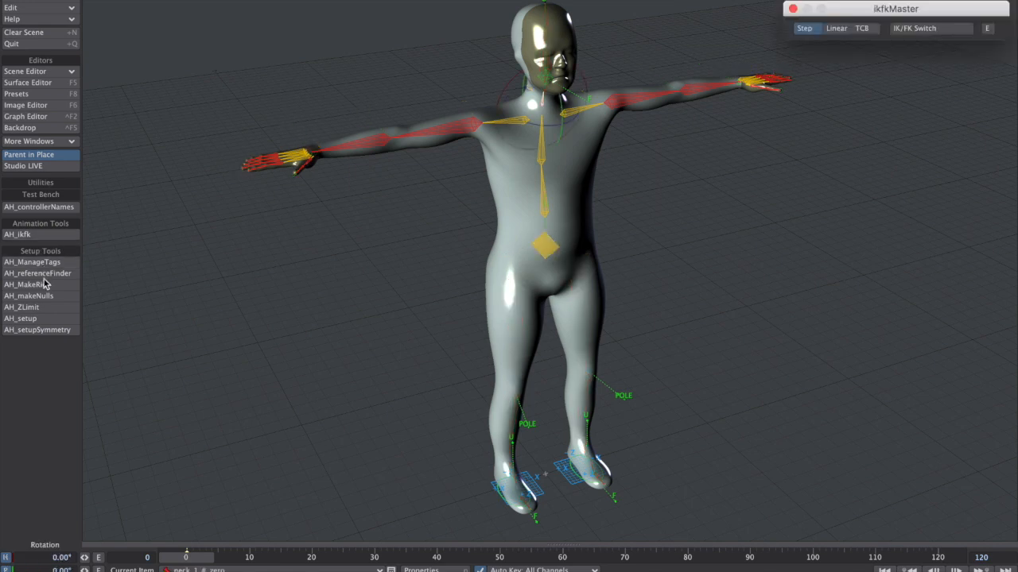
Try rotating the right forearm bone in FK and undo the rotation.
left_click_drag(325, 188, 405, 166, "alt")
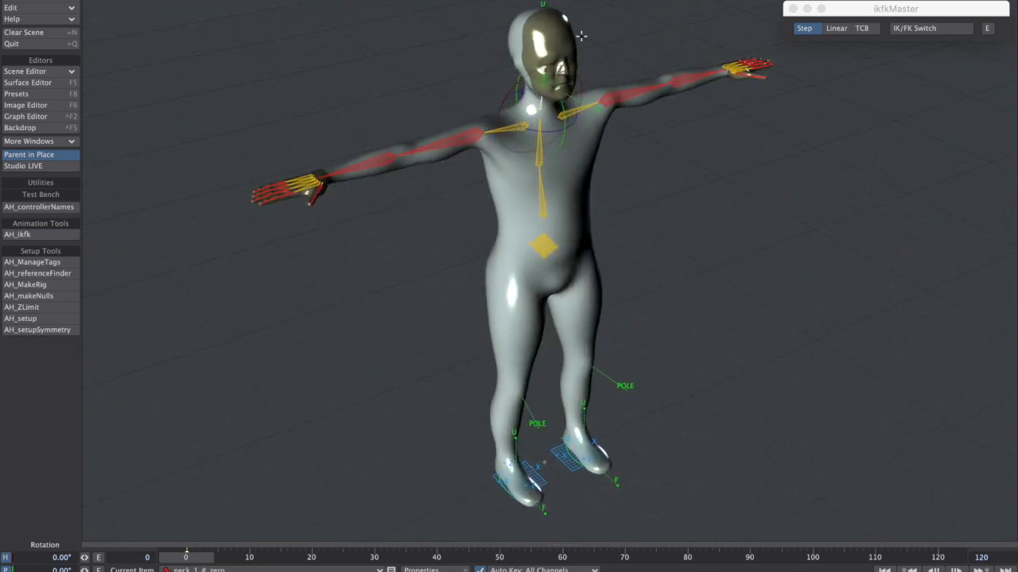
left_click_drag(602, 229, 629, 357, "alt")
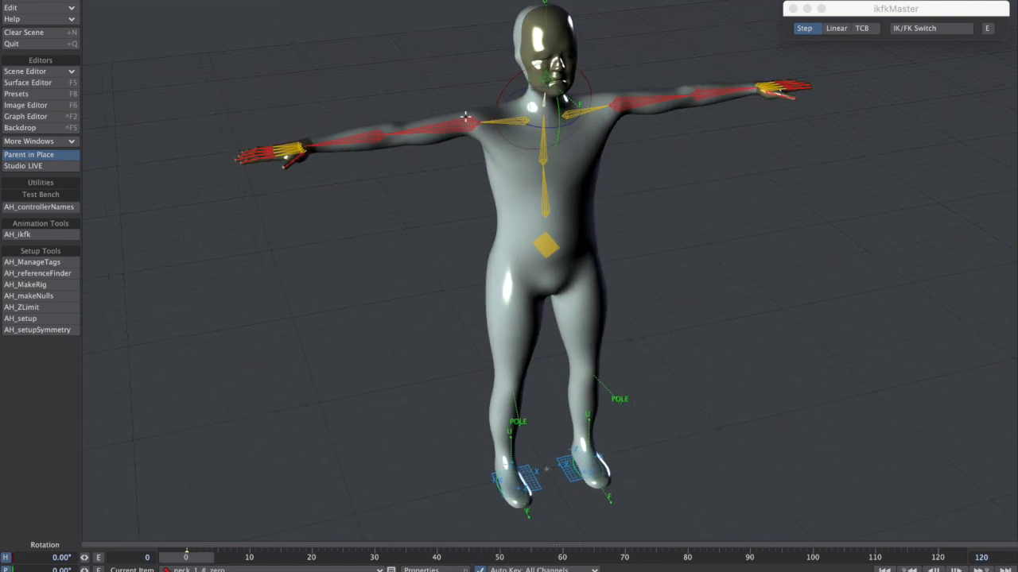
left_click_drag(379, 136, 107, 418, "alt")
left_click(426, 204)
left_click_drag(374, 209, 95, 447)
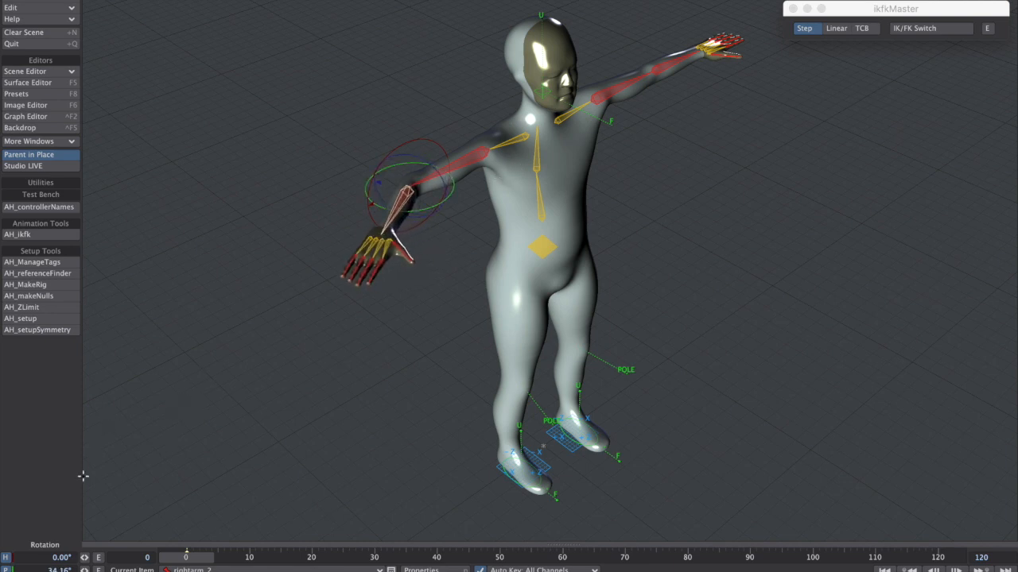
key("ctrl+z")
Disable the heading channel of the right forearm bone, test a rotation of the forearm, and undo that test.
left_click(6, 557)
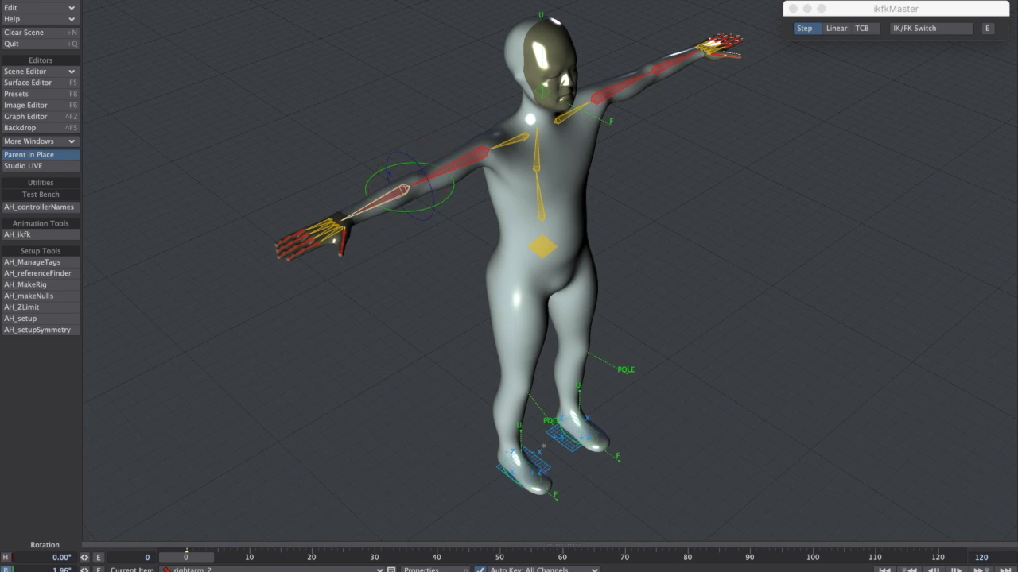
left_click_drag(476, 222, 392, 212, "alt")
left_click_drag(424, 170, 546, 148)
key("ctrl+z")
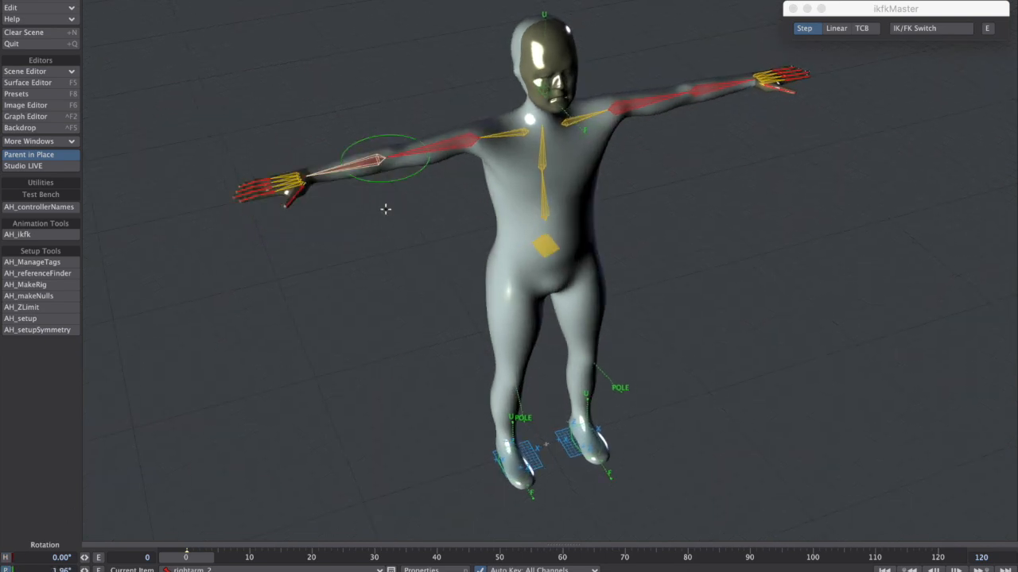
Rotate the right hand bone to about -22° heading and switch the right arm to IK.
key("Down")
left_click_drag(257, 184, 206, 155)
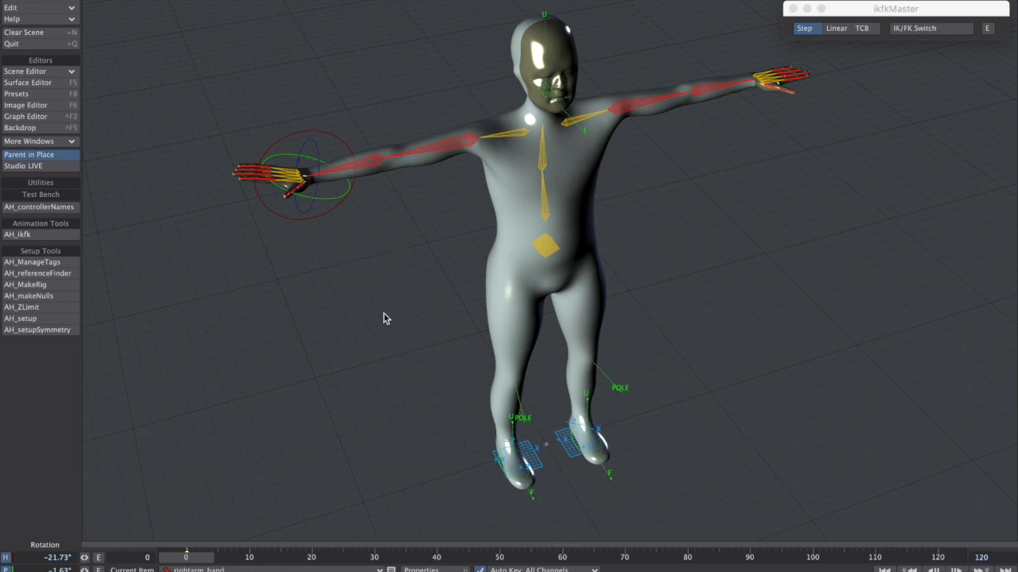
left_click(306, 185)
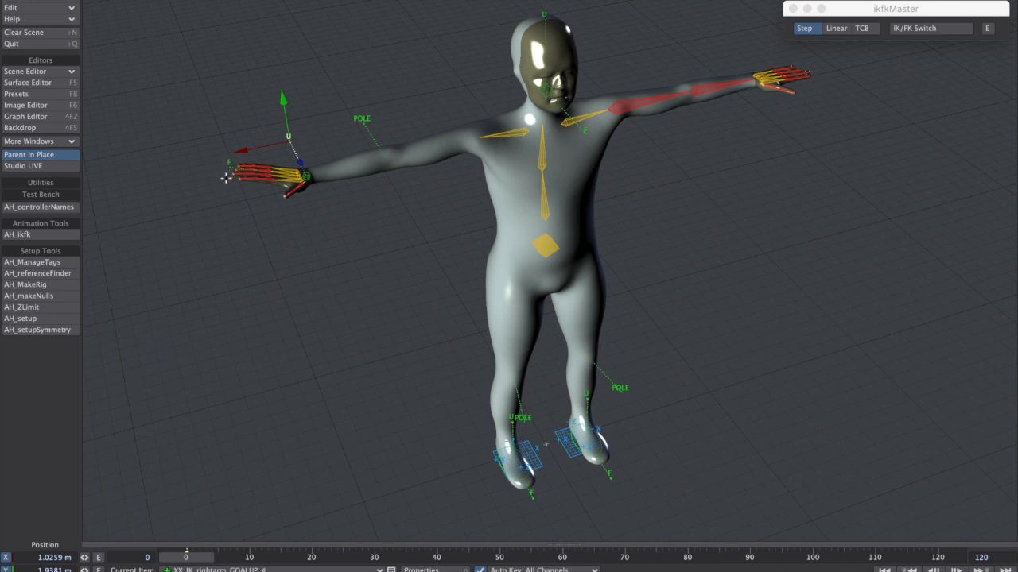
Lower the right hand's forward goal and move all three hand goals together inward to bend the elbow.
left_click_drag(234, 164, 318, 166)
left_click(306, 181)
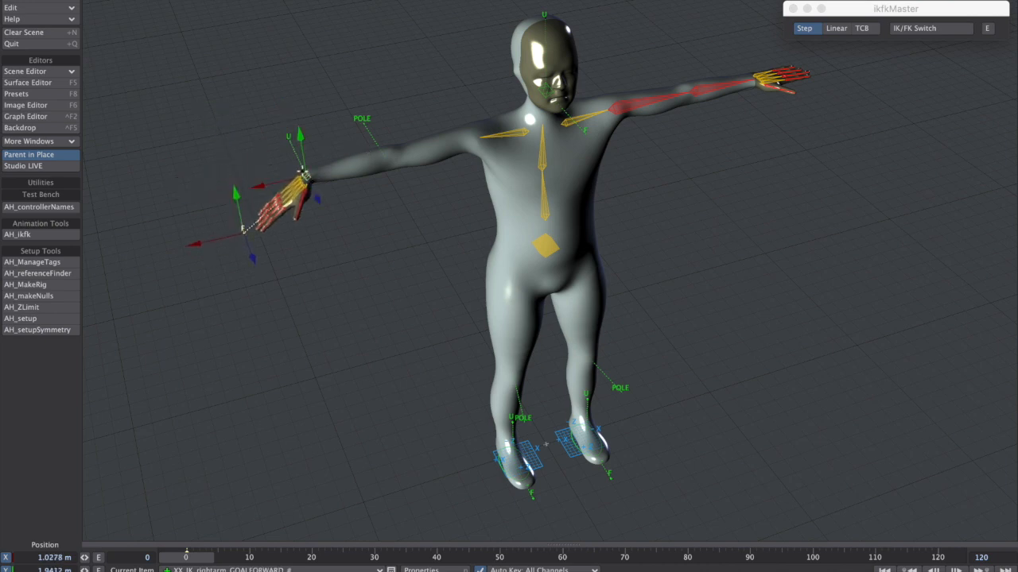
left_click_drag(318, 203, 388, 232)
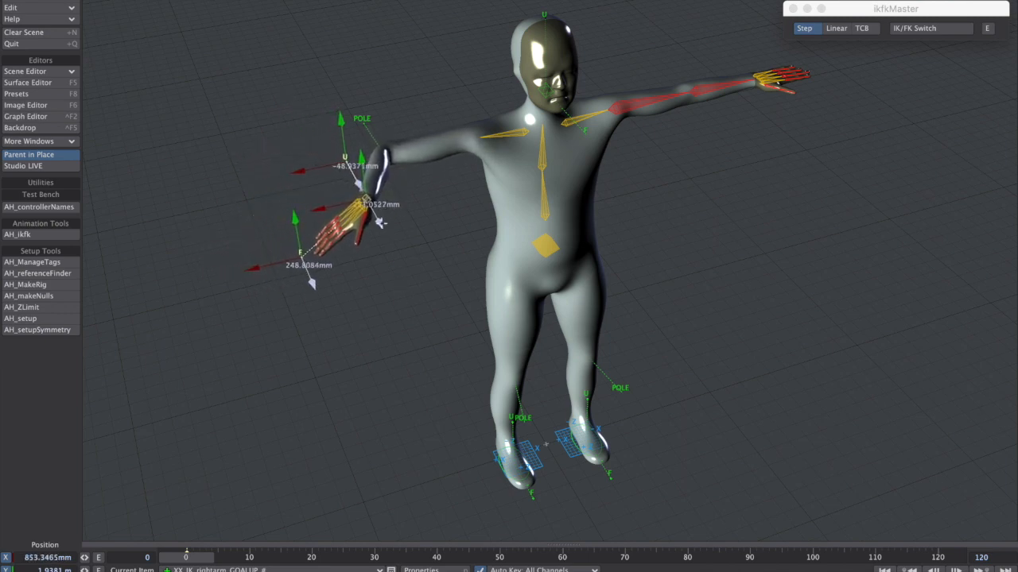
Shift the right hand's up goal outward to roll the hand, and select the forward goal.
left_click(345, 157)
left_click_drag(296, 171, 261, 182)
left_click(300, 253)
left_click_drag(288, 151, 260, 182)
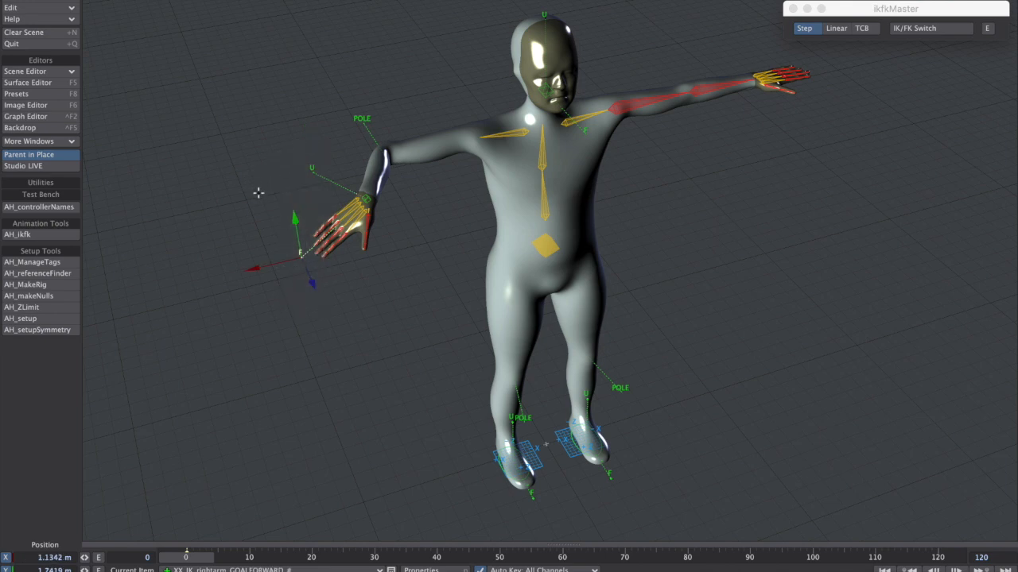
Select the right arm's hand, forward and up goals and move them together closer to the torso.
left_click_drag(261, 145, 323, 288)
left_click_drag(289, 320, 406, 220)
left_click_drag(312, 171, 393, 362)
left_click_drag(409, 312, 472, 332)
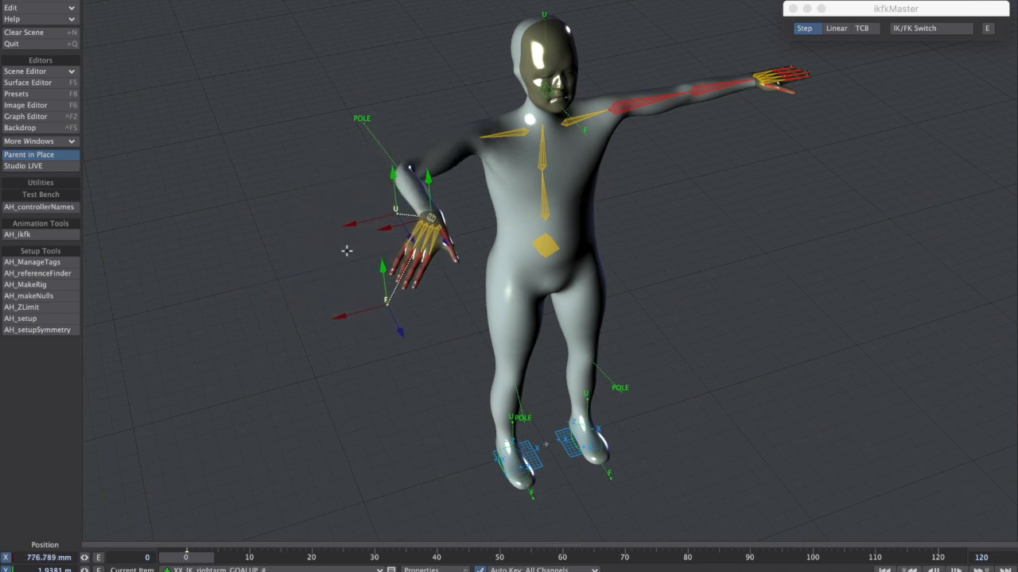
Try further right arm poses by moving the hand, forward and up goals around the torso.
left_click_drag(367, 286, 415, 331)
left_click_drag(480, 350, 536, 352)
left_click_drag(364, 199, 401, 243)
left_click_drag(426, 322, 381, 366)
left_click_drag(469, 286, 426, 141, "alt")
left_click_drag(364, 96, 306, 359)
left_click(350, 280)
left_click_drag(335, 400, 378, 91)
Move the right arm's goals in front of the body so the fingers point forward, with the up goal below the wrist.
left_click_drag(446, 145, 295, 152, "alt")
left_click(328, 171)
left_click_drag(360, 216, 668, 87, "alt")
left_click_drag(706, 148, 343, 278, "alt")
left_click_drag(409, 291, 422, 292)
left_click_drag(422, 292, 679, 212, "alt")
left_click(678, 212)
left_click_drag(792, 125, 628, 236)
left_click_drag(742, 275, 916, 254, "alt")
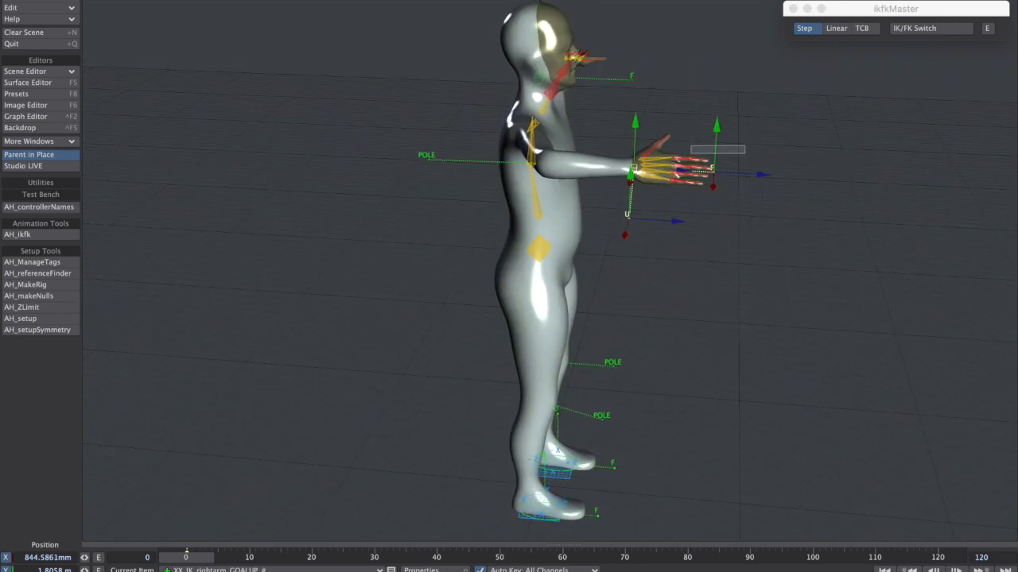
Reposition the right hand's goals to bring the elbow lower beside the torso, and select the forward goal.
left_click_drag(620, 267, 416, 122, "alt")
left_click(391, 86)
mouse_move(387, 40)
left_mouse_down()
mouse_move(394, 102)
mouse_move(390, 46)
left_mouse_up()
left_click_drag(391, 46, 716, 213, "alt")
left_click(663, 199)
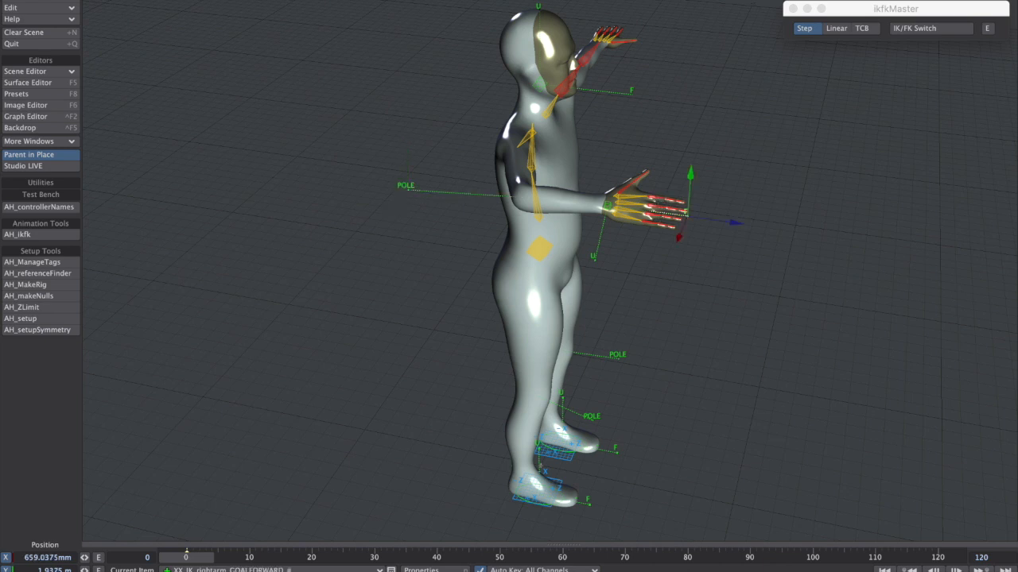
Try the IK/FK switch on the right thumb bone, toggling it to IK and back to FK.
key("y")
left_click(637, 172)
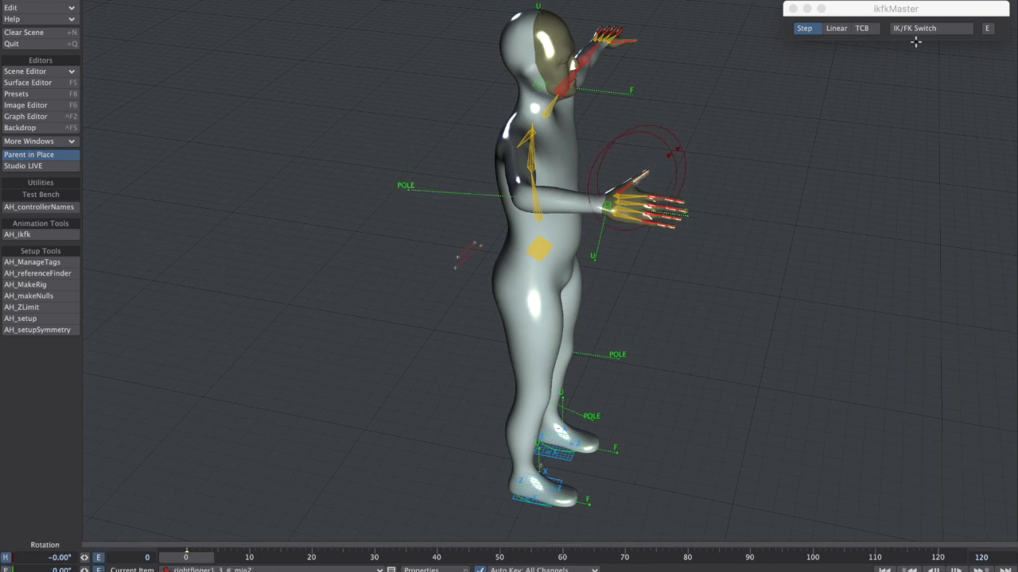
left_click(927, 29)
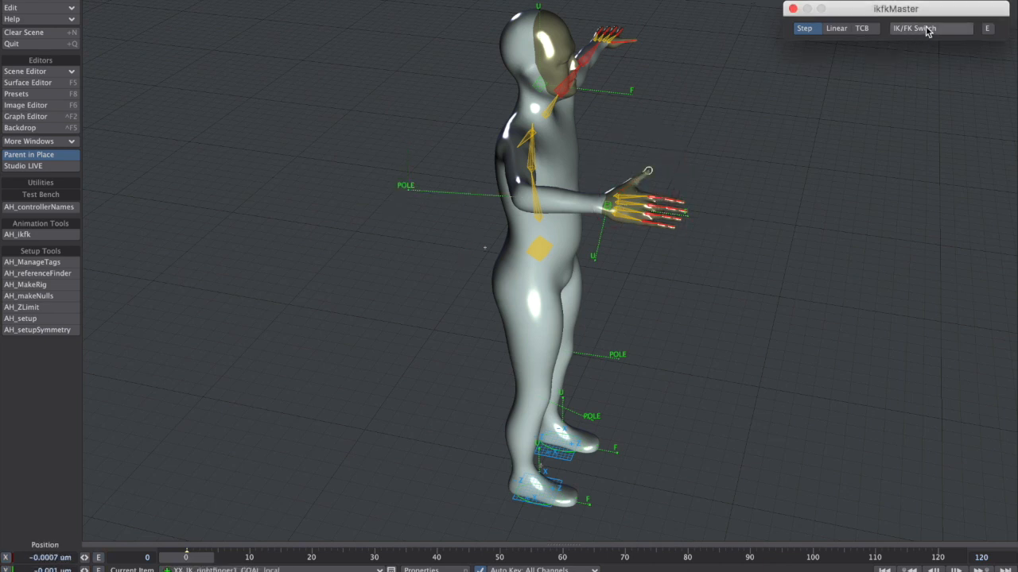
left_click(922, 32)
Switch all of the right hand's finger bones to IK and shift their goals together about 14 mm along Y.
left_click_drag(598, 121, 770, 278)
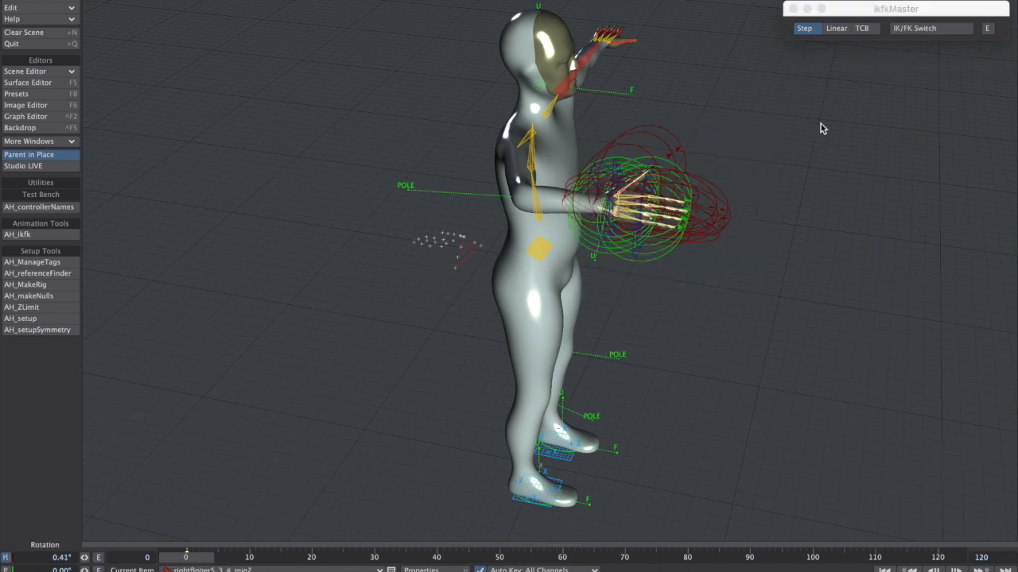
left_click_drag(701, 278, 281, 388, "alt")
left_click(373, 212, "shift")
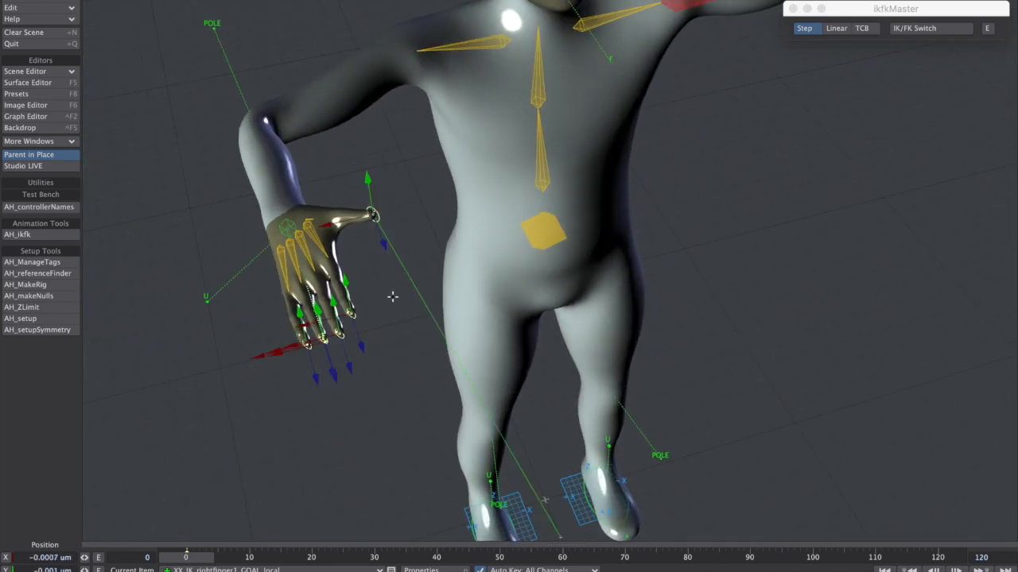
left_click_drag(393, 296, 400, 138, "alt")
left_click_drag(394, 58, 383, 137)
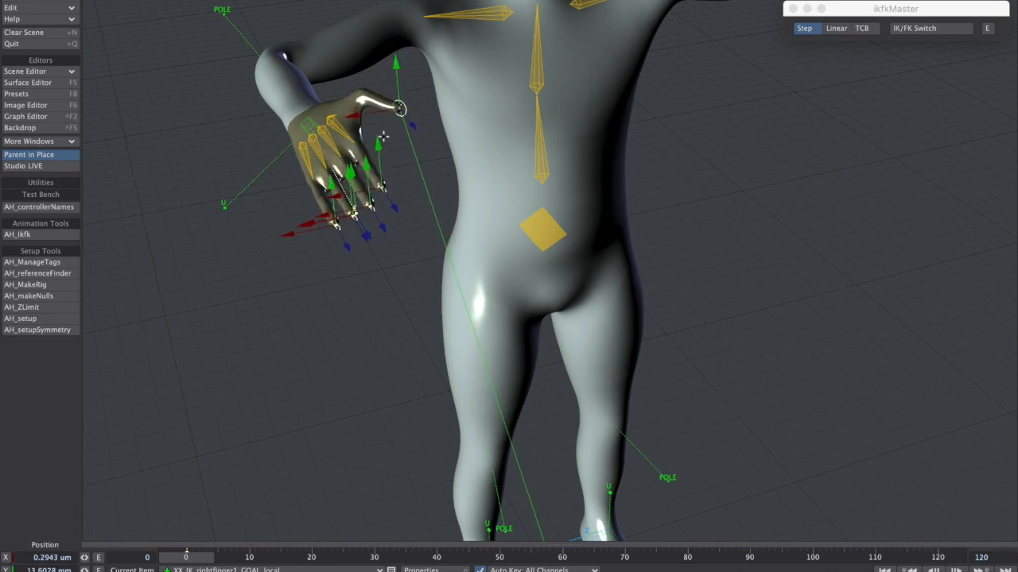
Move the right hand's finger goals together to about X -8.4 mm, Y 61.7 mm to bend the fingers.
left_click_drag(297, 234, 315, 225)
left_click_drag(412, 64, 413, 83)
left_click_drag(412, 230, 212, 252)
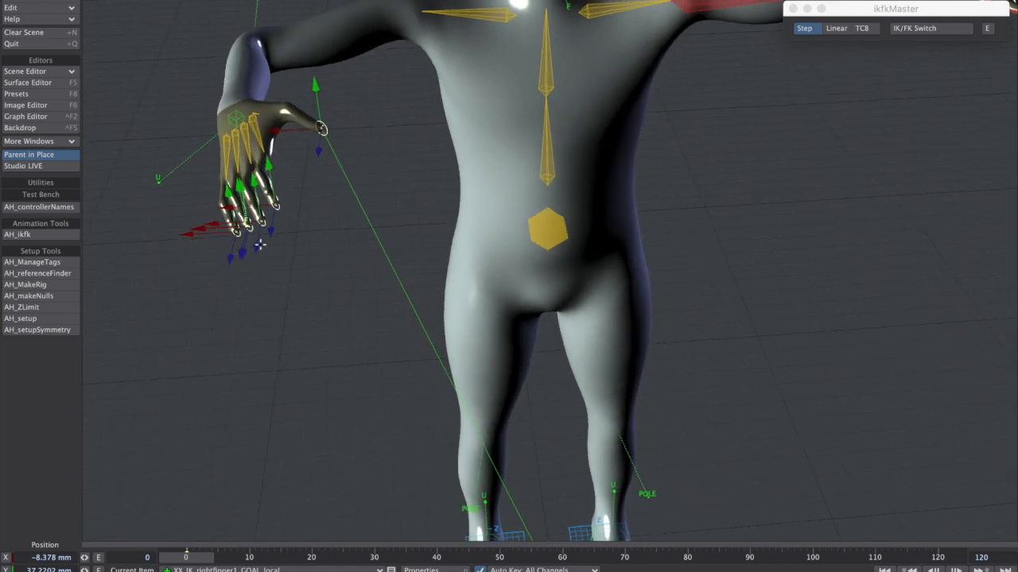
left_click_drag(239, 184, 715, 116)
left_click_drag(798, 129, 764, 131)
mouse_move(710, 61)
left_mouse_down()
mouse_move(710, 74)
mouse_move(714, 51)
left_mouse_up()
left_click_drag(714, 51, 523, 263, "alt")
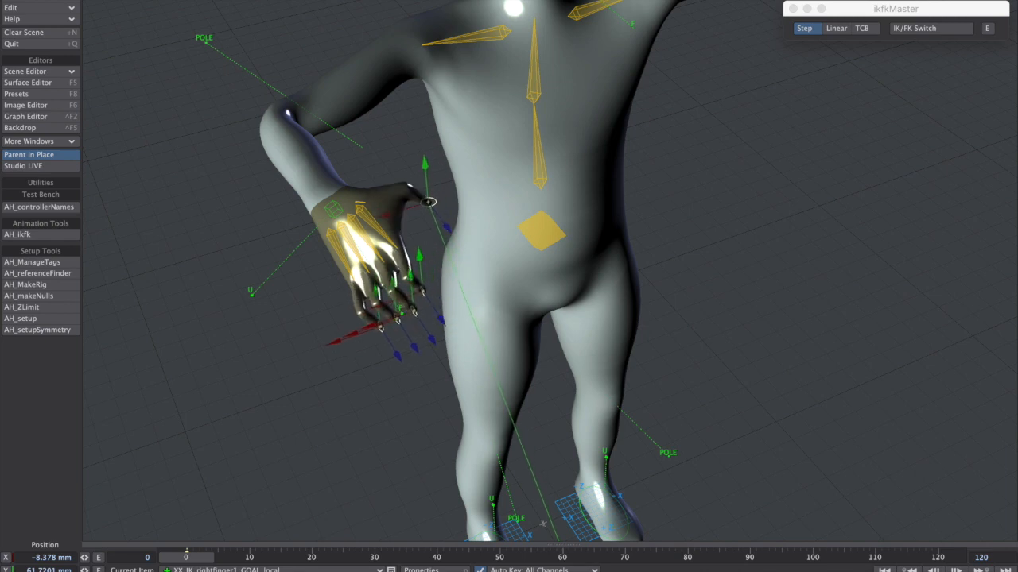
Rotate the right finger goals together to a heading of 51° and switch the fingers back to FK.
left_click_drag(539, 302, 301, 224, "alt")
key("y")
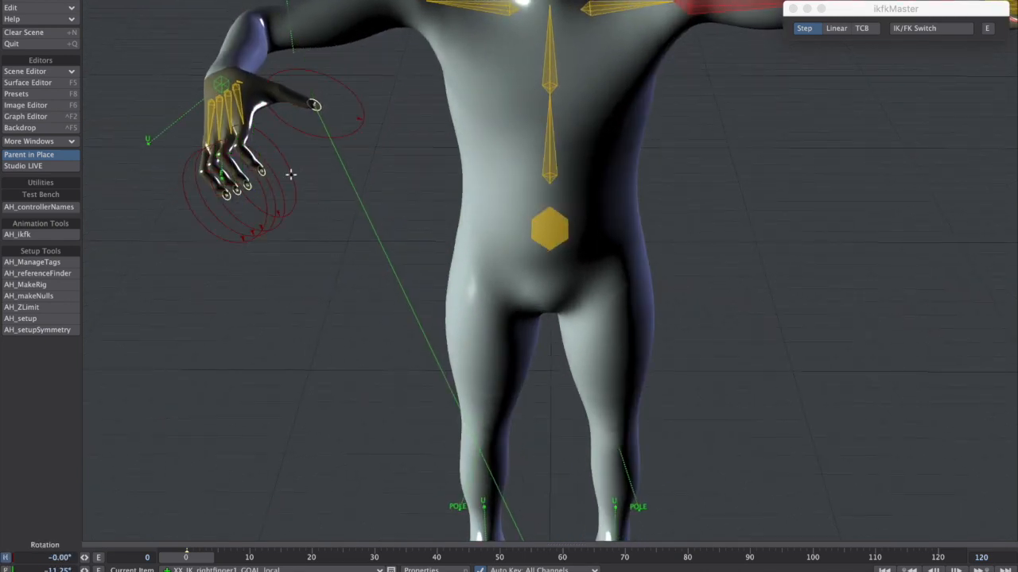
left_click_drag(296, 183, 336, 183)
left_click_drag(434, 140, 485, 223, "alt")
left_click_drag(582, 214, 613, 79, "alt")
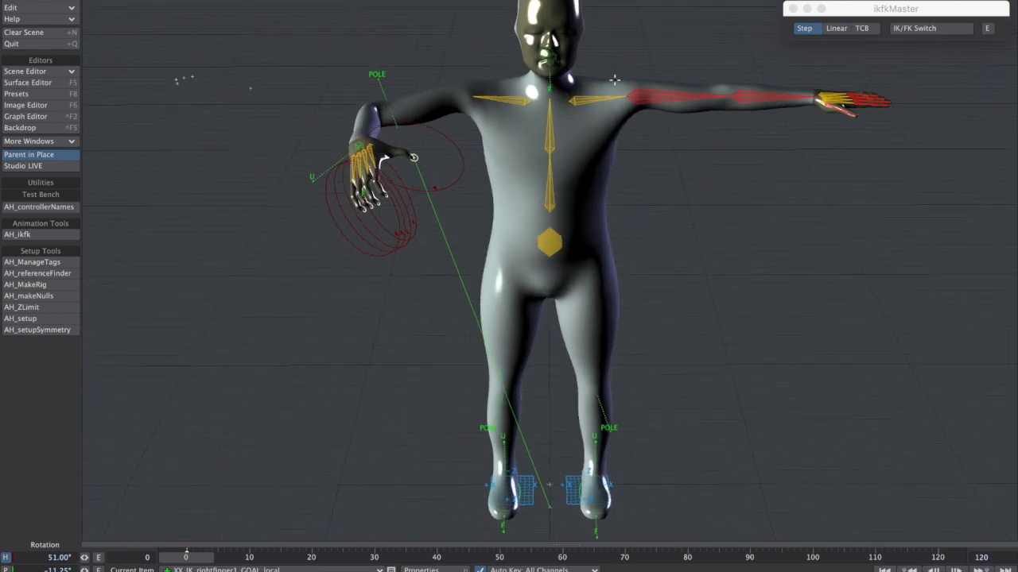
left_click(910, 28)
Try the IK/FK switch on the whole left arm and hand, toggling them to IK and back to FK.
left_click_drag(557, 179, 579, 182, "alt")
left_click(934, 72)
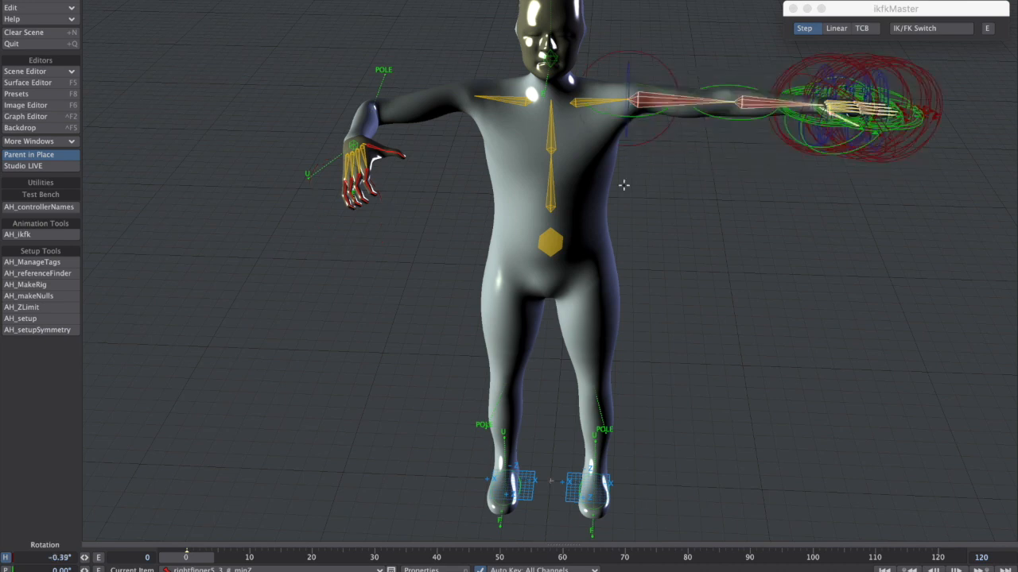
key("ctrl+z")
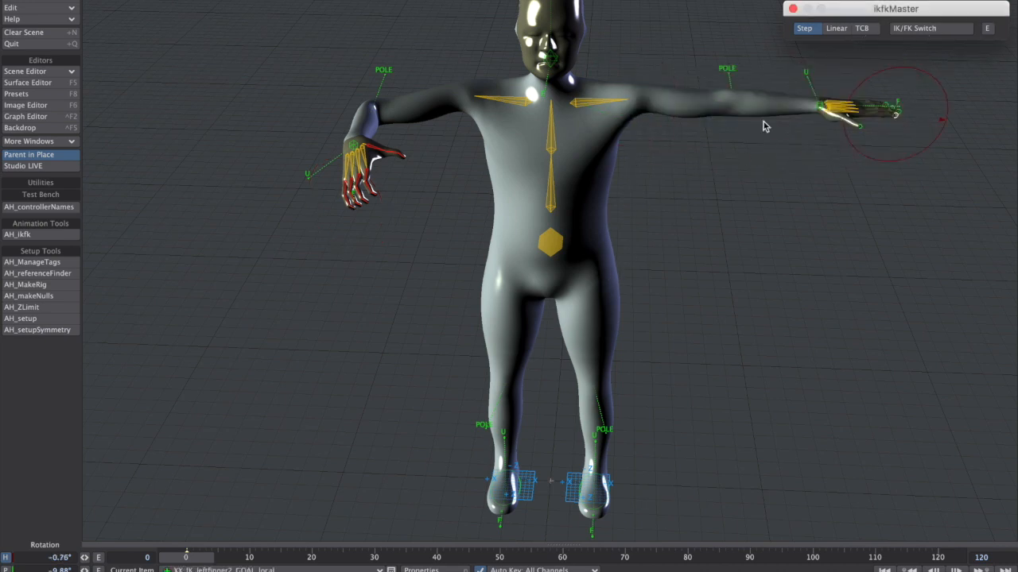
left_click(916, 27)
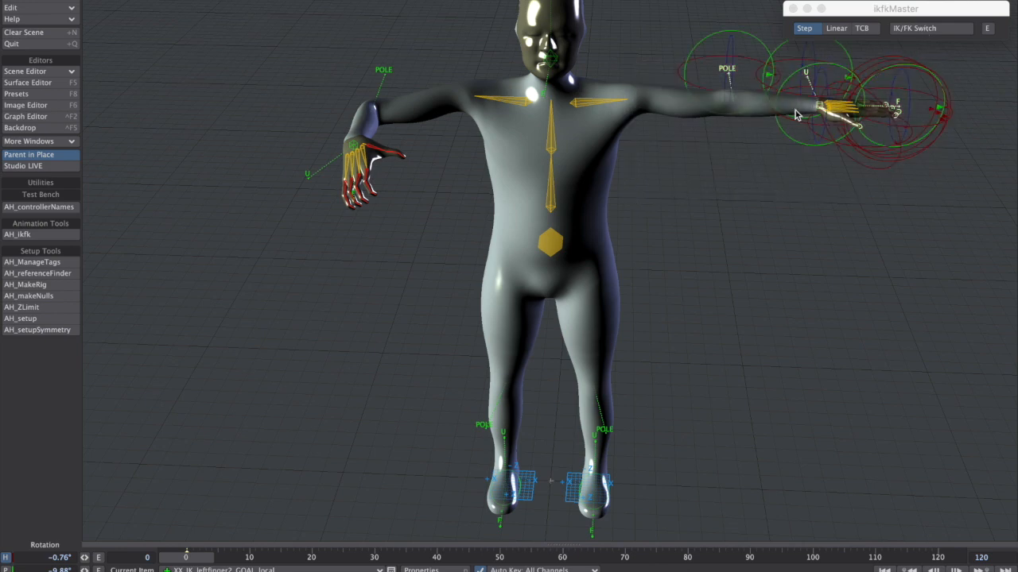
left_click_drag(730, 199, 695, 280, "alt")
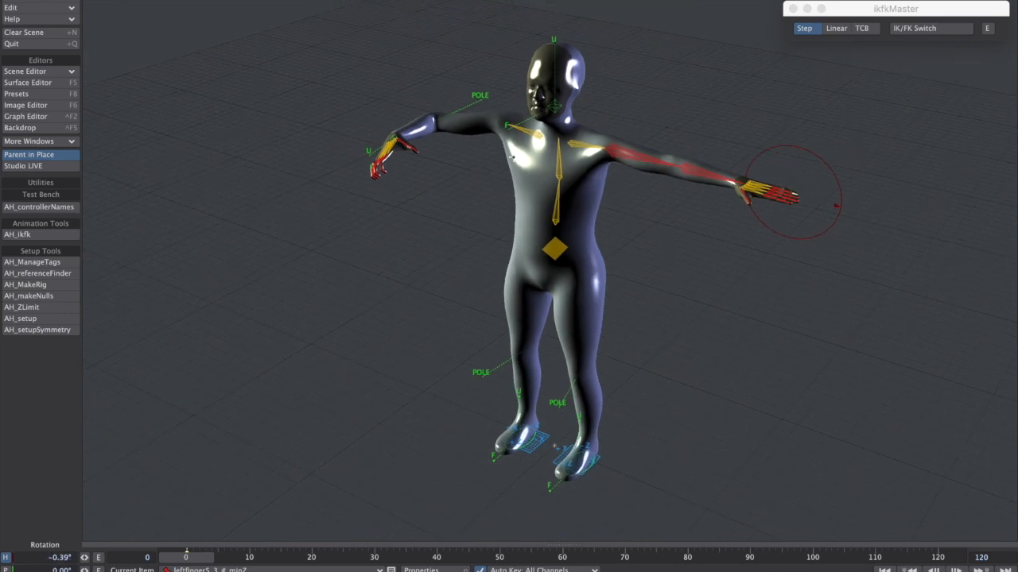
Turn off AH_ikfk to examine all the rig's bones, goals and FK markers from several angles, and turn it back on.
left_click_drag(510, 158, 443, 225, "alt")
left_click(56, 236)
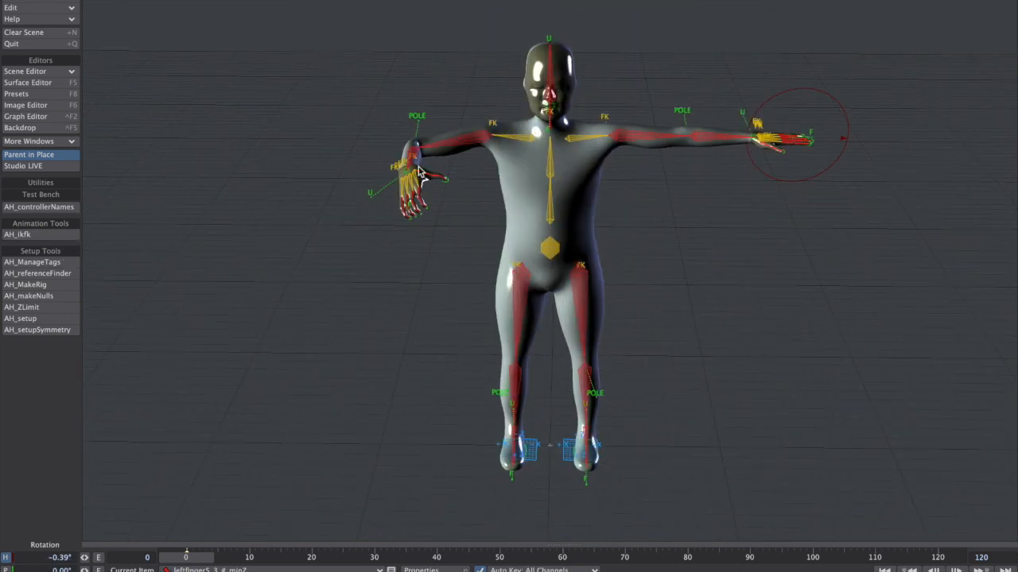
left_click_drag(347, 230, 485, 184, "alt")
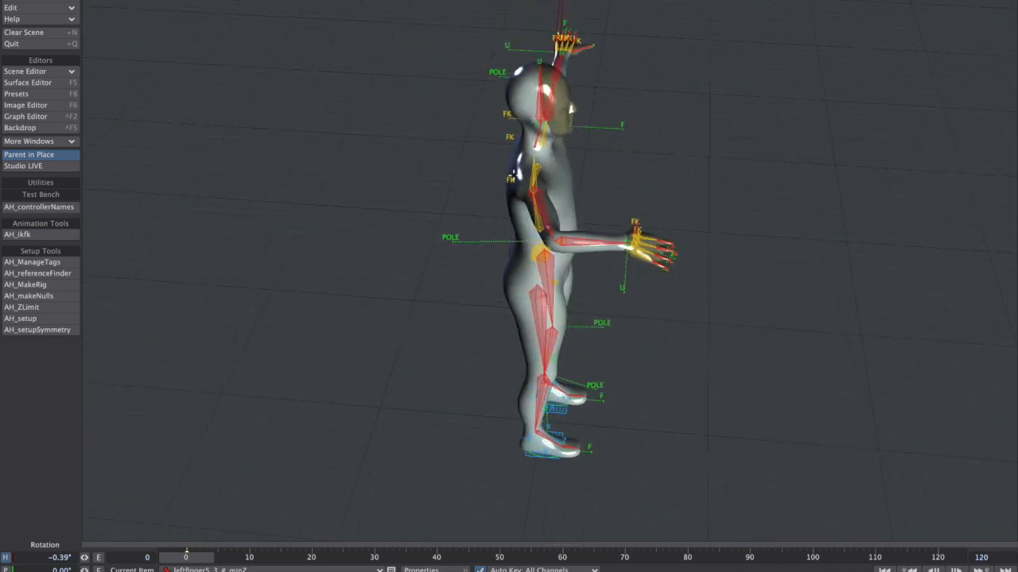
left_click_drag(785, 238, 555, 436, "alt")
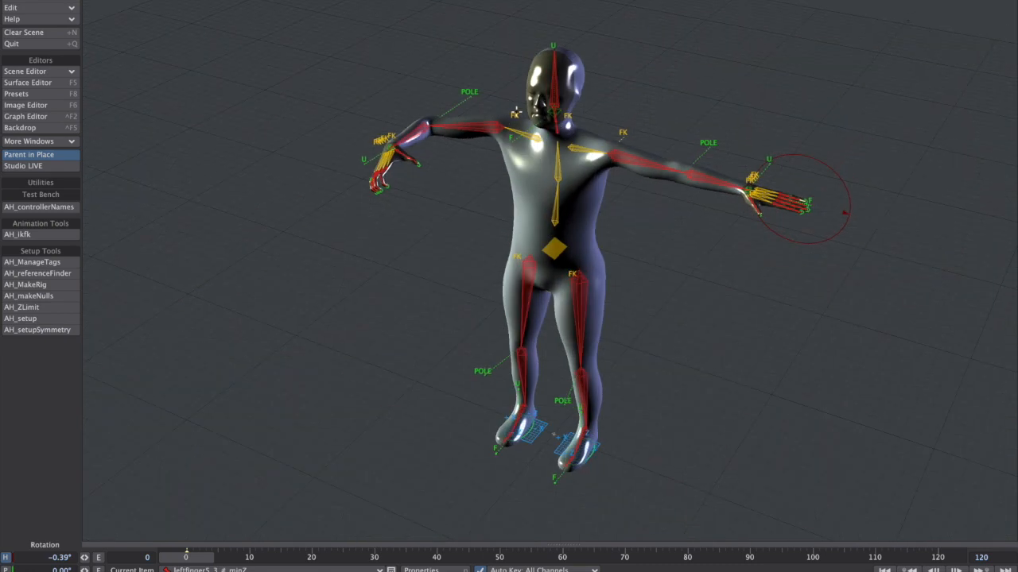
left_click_drag(515, 117, 501, 174, "alt")
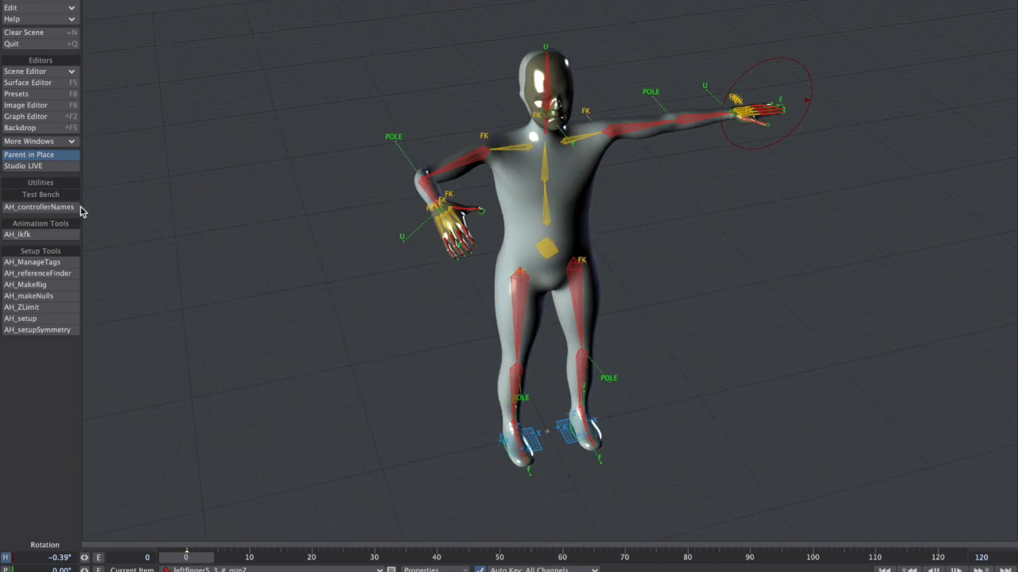
left_click(39, 235)
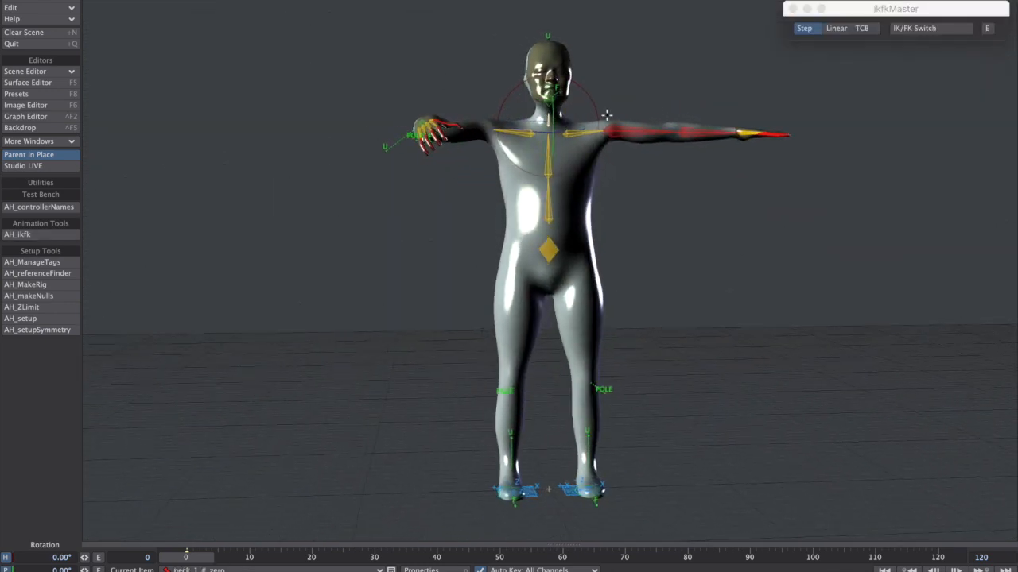
At frame 20, use the COG control to tilt the body and lower it into a crouch.
left_click(548, 253)
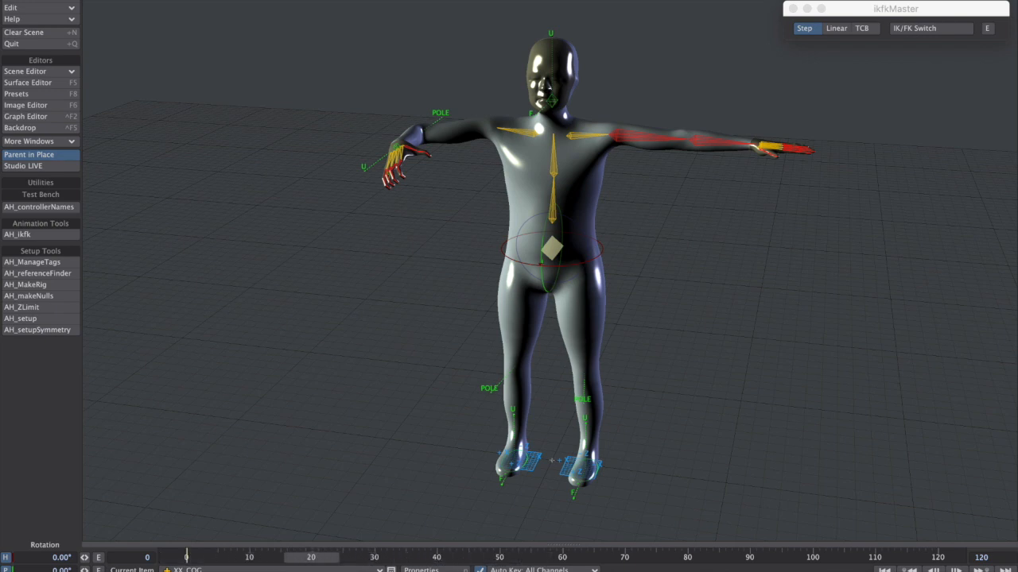
left_click_drag(579, 225, 552, 231)
key("t")
Reposition the right arm's pole goal in front of the right shoulder to direct the elbow.
left_click(436, 119)
left_click_drag(439, 82, 407, 225)
left_click_drag(426, 183, 428, 185, "shift")
left_click_drag(395, 112, 399, 167)
left_click(442, 252)
left_click_drag(434, 216, 458, 143)
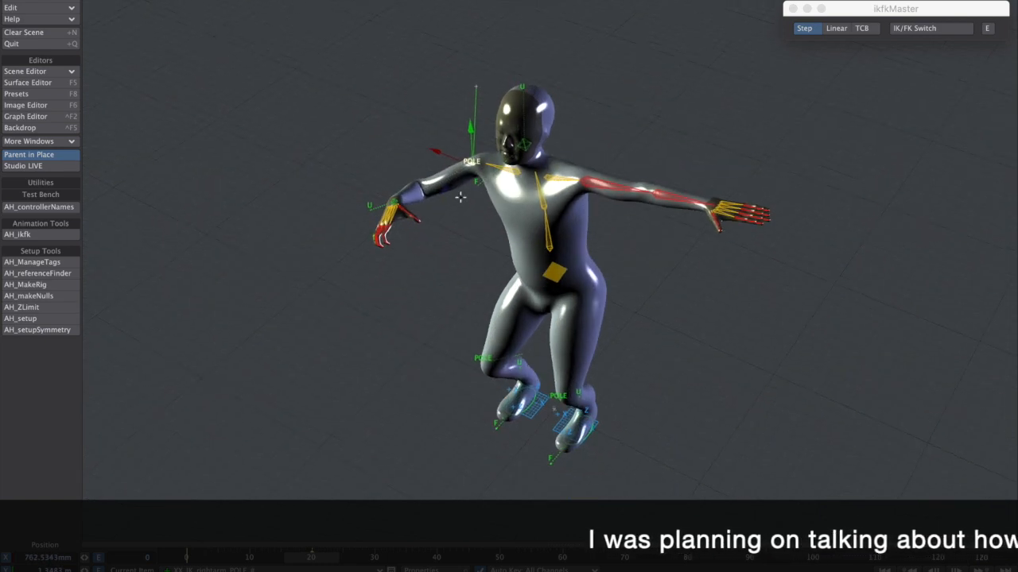
left_click_drag(469, 167, 476, 157)
Switch all of the left arm and hand bones to IK.
left_click_drag(631, 219, 654, 185, "alt")
left_click_drag(818, 121, 616, 242)
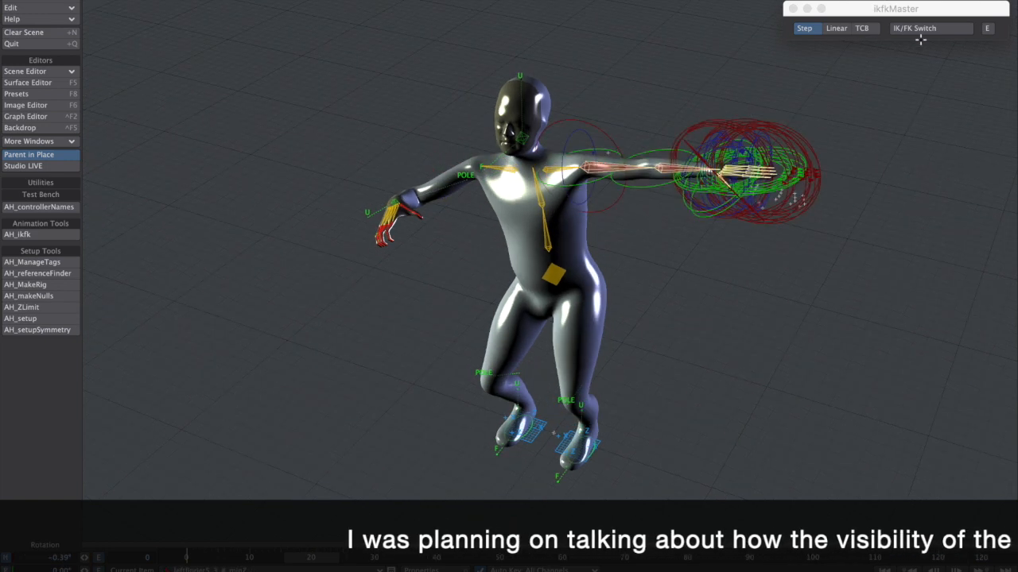
Try to lower the left hand by moving its wrist, up and forward goals together, and undo the move.
left_click(718, 162)
left_click(713, 168)
left_click(759, 145)
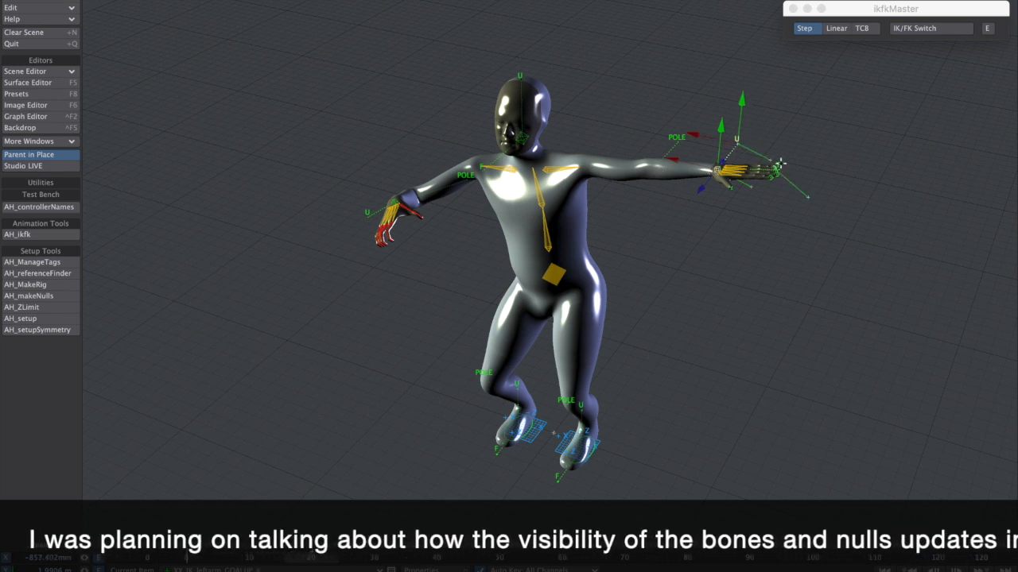
left_click_drag(780, 163, 776, 236)
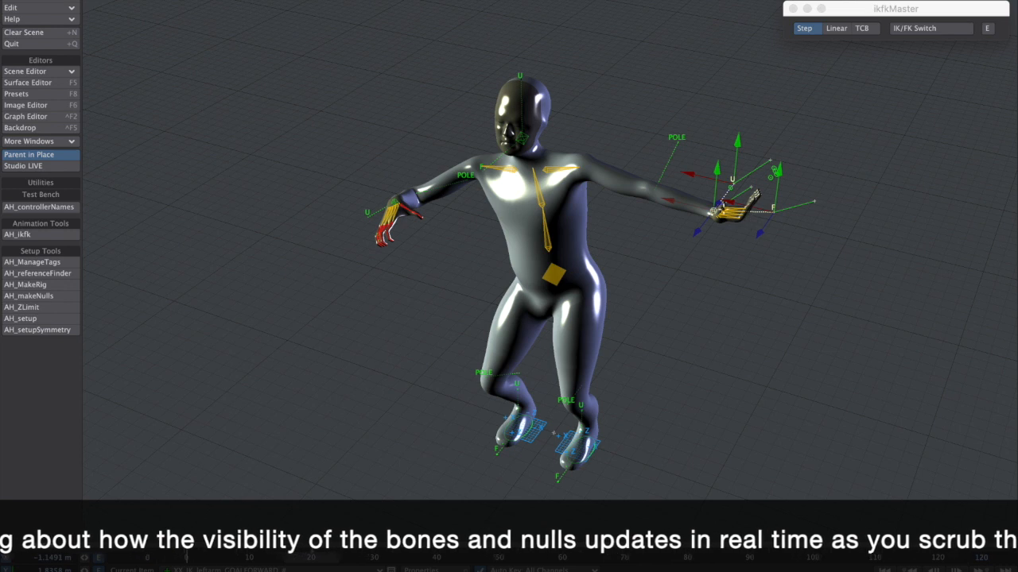
key("ctrl+z")
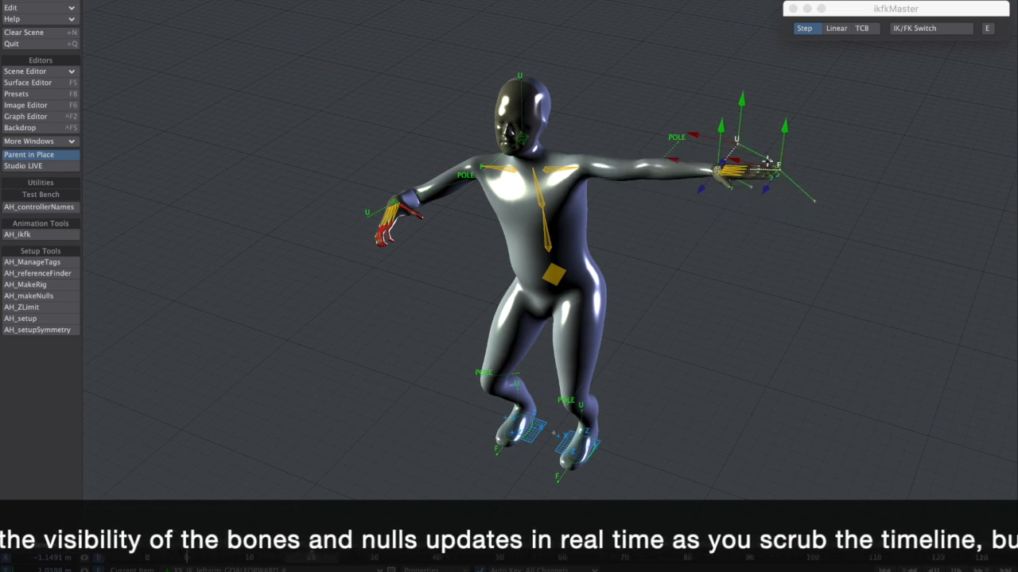
Switch all of the left hand's finger goals back to FK, leaving the arm in IK.
left_click(771, 174)
left_click_drag(744, 191, 727, 206)
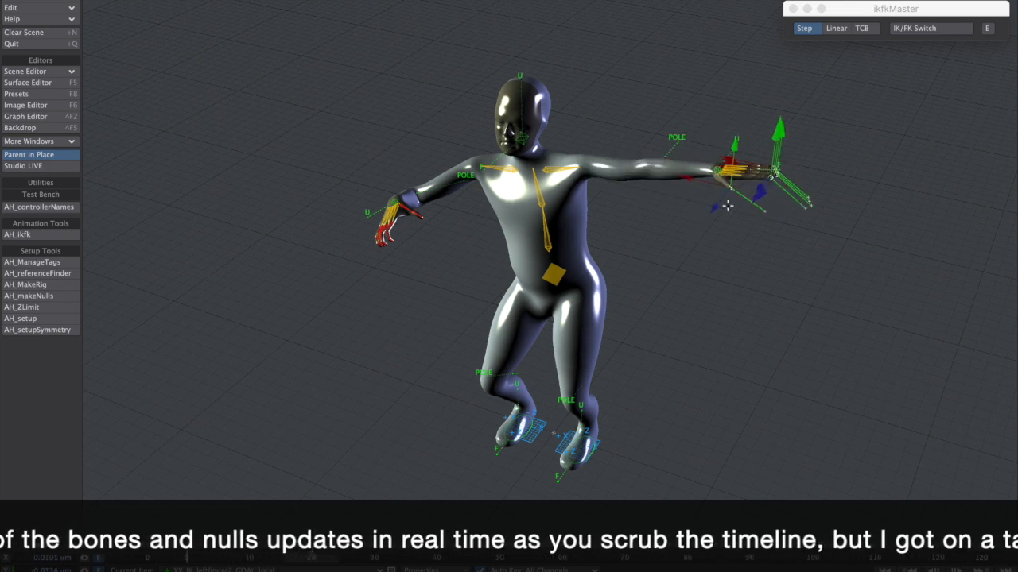
key("y")
left_click_drag(814, 107, 687, 226)
left_click_drag(750, 129, 726, 156)
left_click_drag(836, 121, 686, 226)
Pose the left arm with its goals and a lowered pole, placing the hand beside the hip with the fingers pointing down.
left_click_drag(719, 124, 795, 211)
left_click_drag(728, 177, 659, 208)
left_click_drag(638, 271, 630, 280)
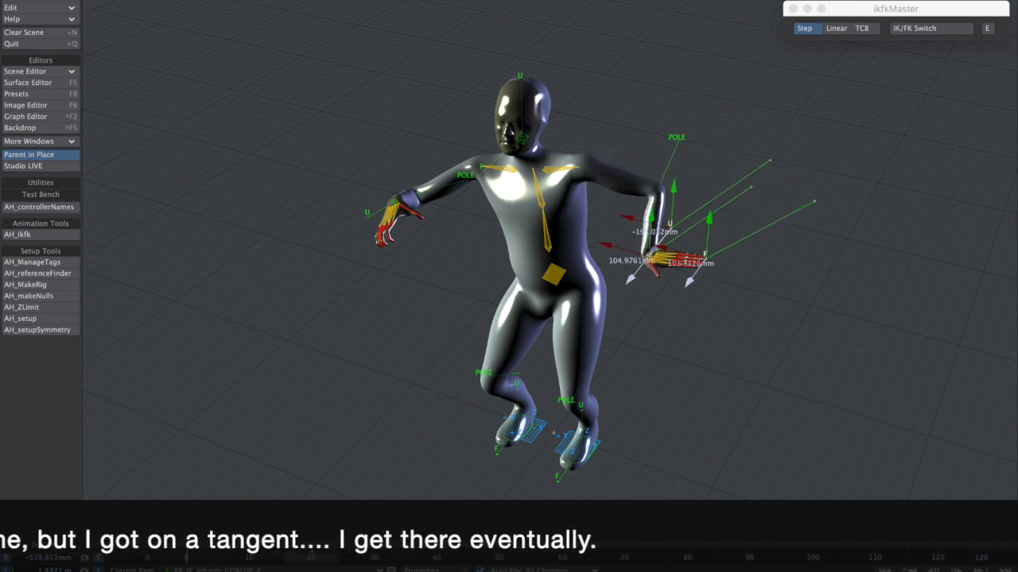
left_click_drag(658, 248, 639, 244)
left_click_drag(610, 278, 590, 284)
left_click(676, 263)
left_click_drag(614, 318, 608, 326)
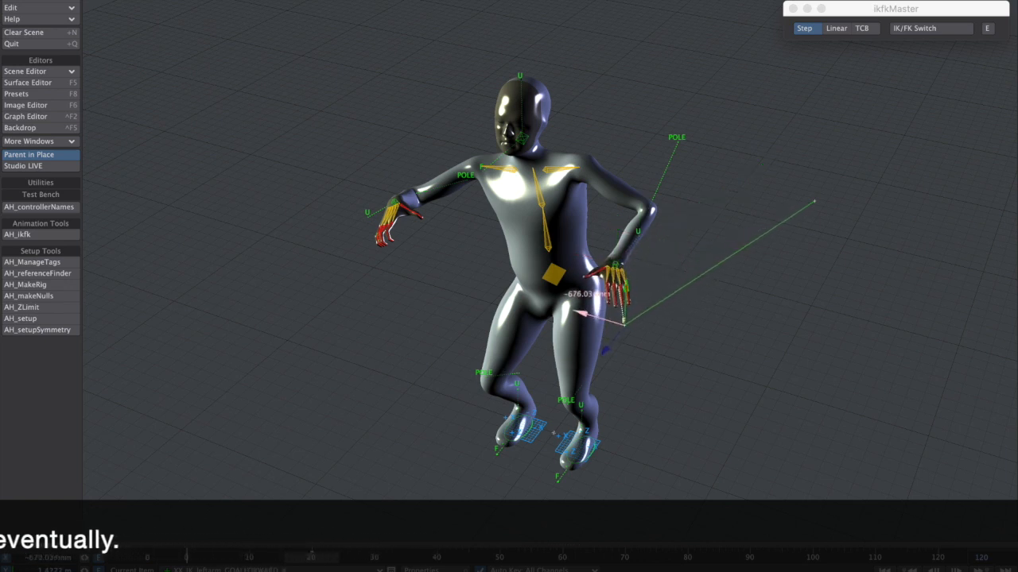
left_click(678, 115)
left_click_drag(679, 113, 677, 156)
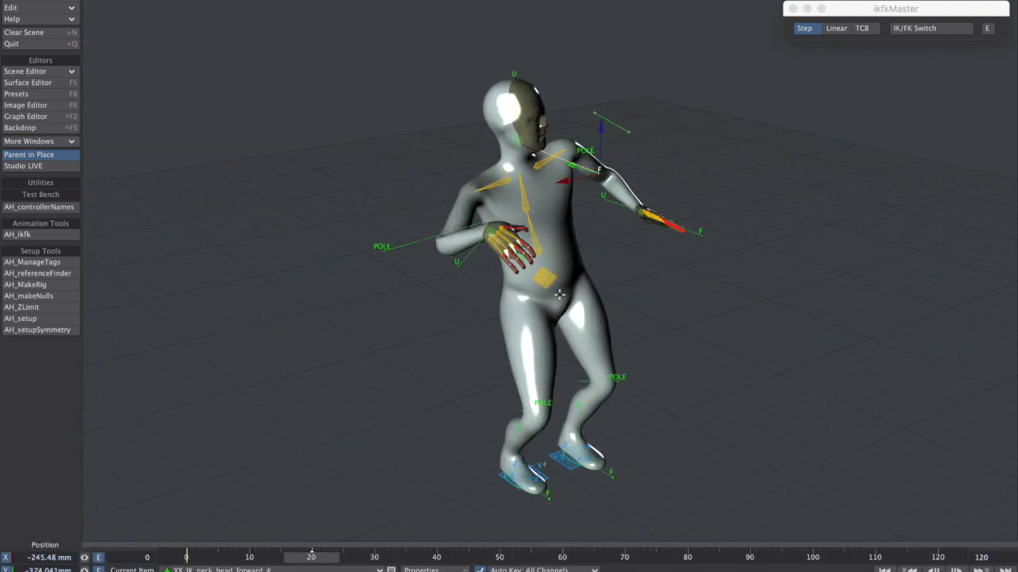
Lower the body slightly with the COG and move the left foot's front goal to about X -209 mm, Y -205 mm.
left_click(543, 282)
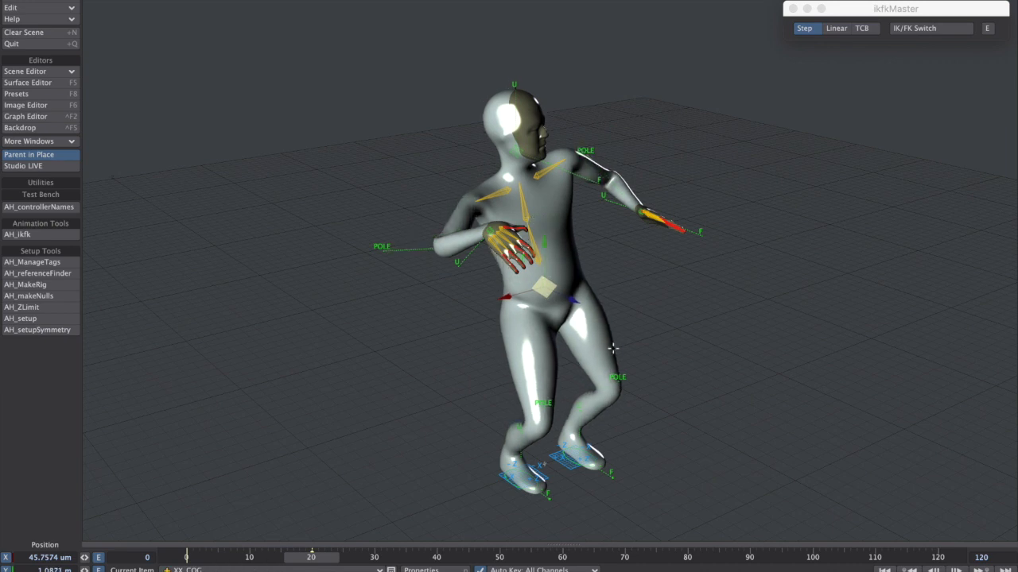
left_click(613, 472)
left_click_drag(612, 450, 611, 483)
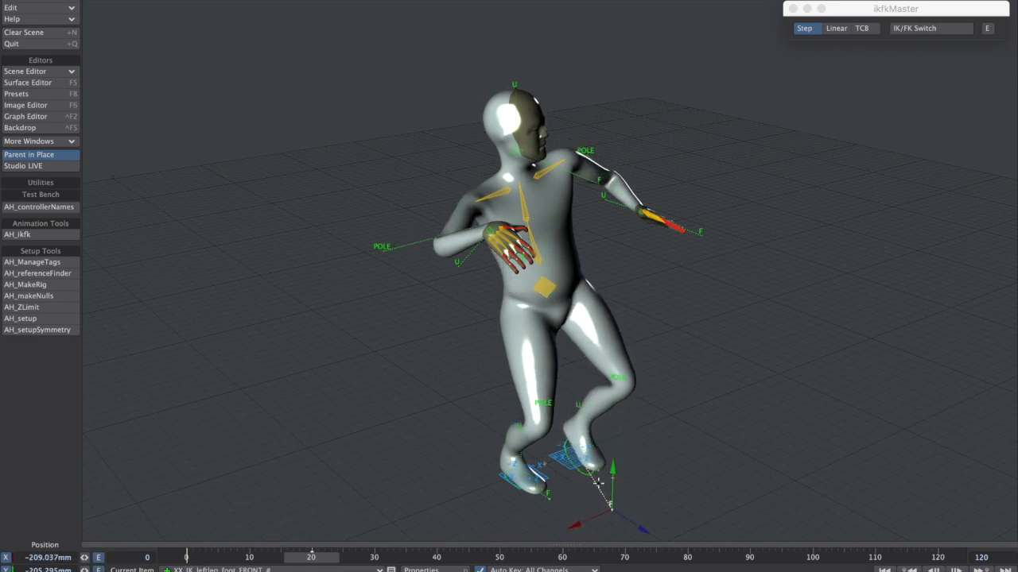
left_click(587, 475)
left_click_drag(607, 478, 605, 457)
left_click(612, 506)
left_click_drag(640, 506, 579, 489)
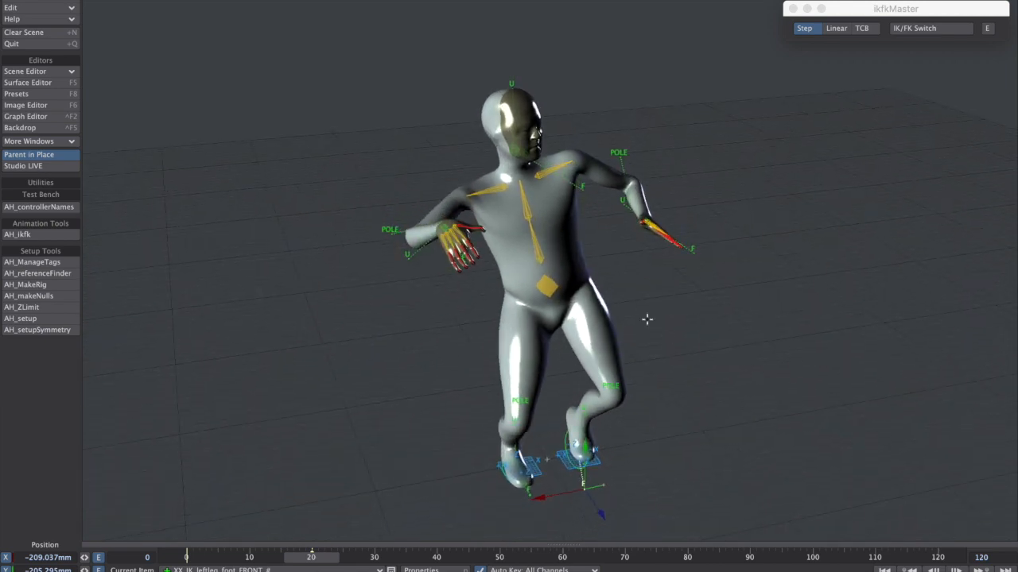
Apply the IK/FK switch with Linear keying to the left arm's goals at frame 20.
left_click_drag(648, 320, 396, 316, "alt")
mouse_move(312, 558)
left_mouse_down()
mouse_move(186, 557)
mouse_move(394, 557)
mouse_move(304, 557)
left_mouse_up()
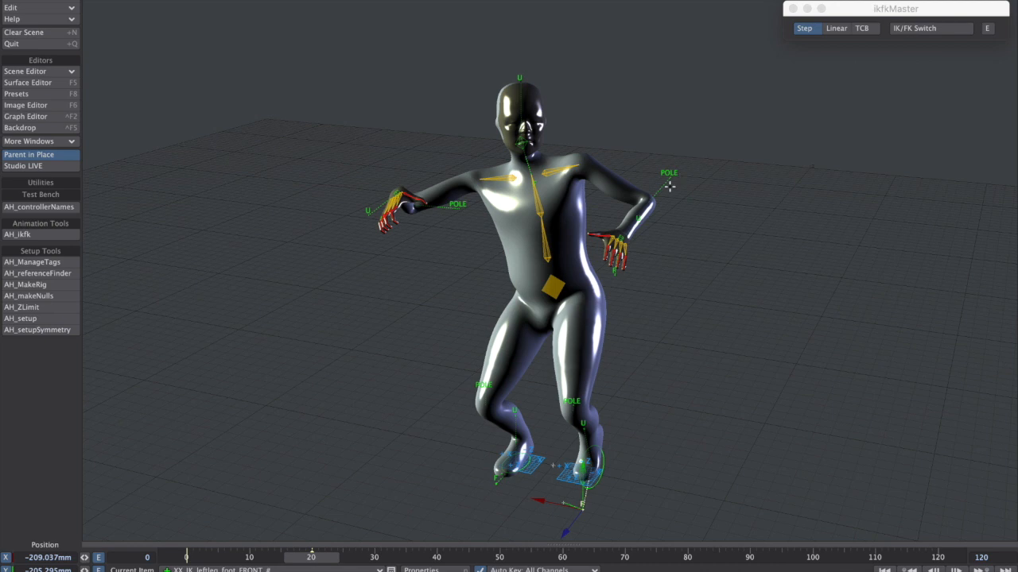
left_click_drag(669, 186, 703, 175, "alt")
left_click_drag(720, 131, 634, 263)
left_click(838, 29)
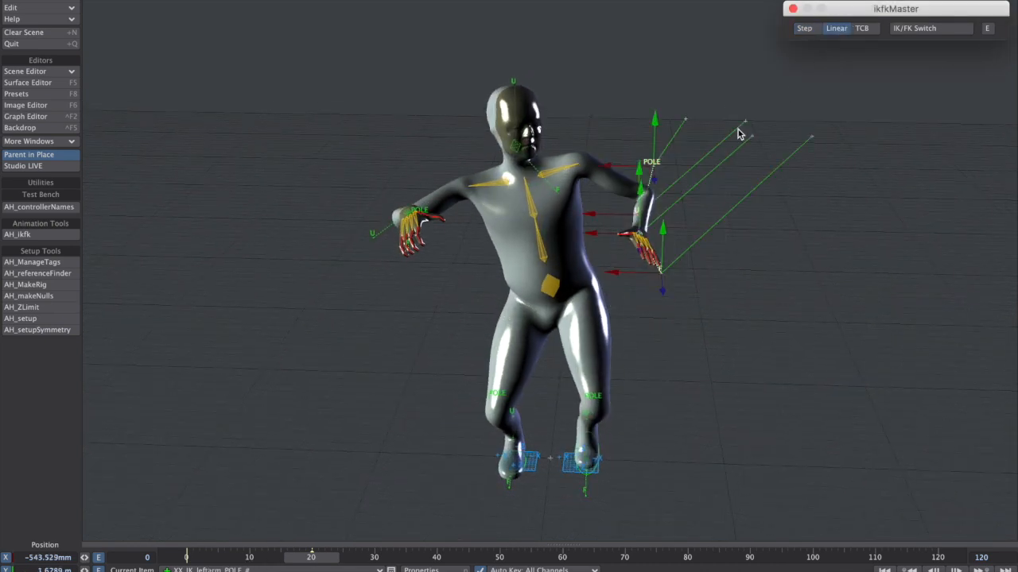
left_click(919, 30)
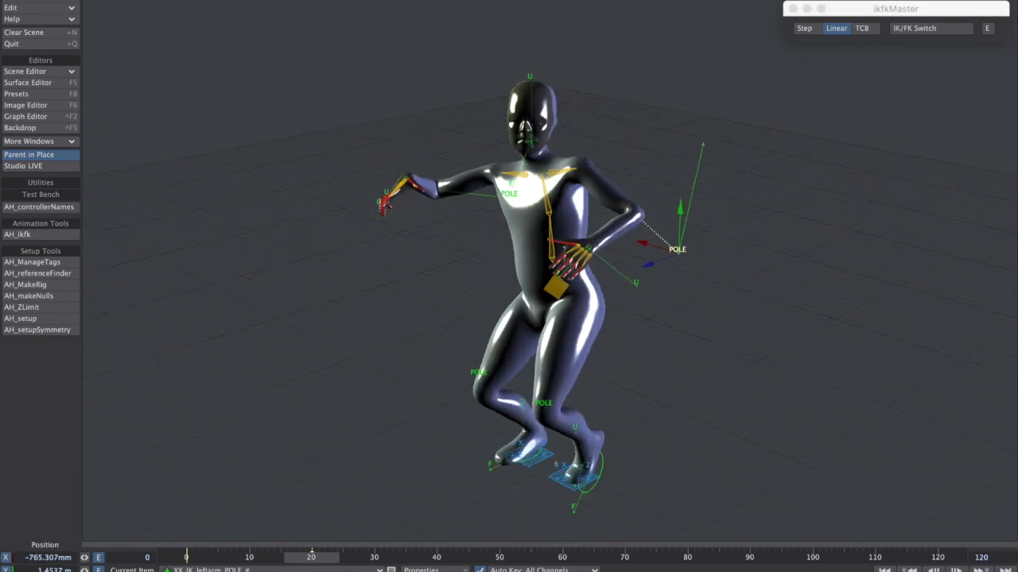
Scrub the timeline around frame 20 to check the left arm, and set the IK/FK switch keying back to Step.
left_click_drag(621, 251, 702, 234)
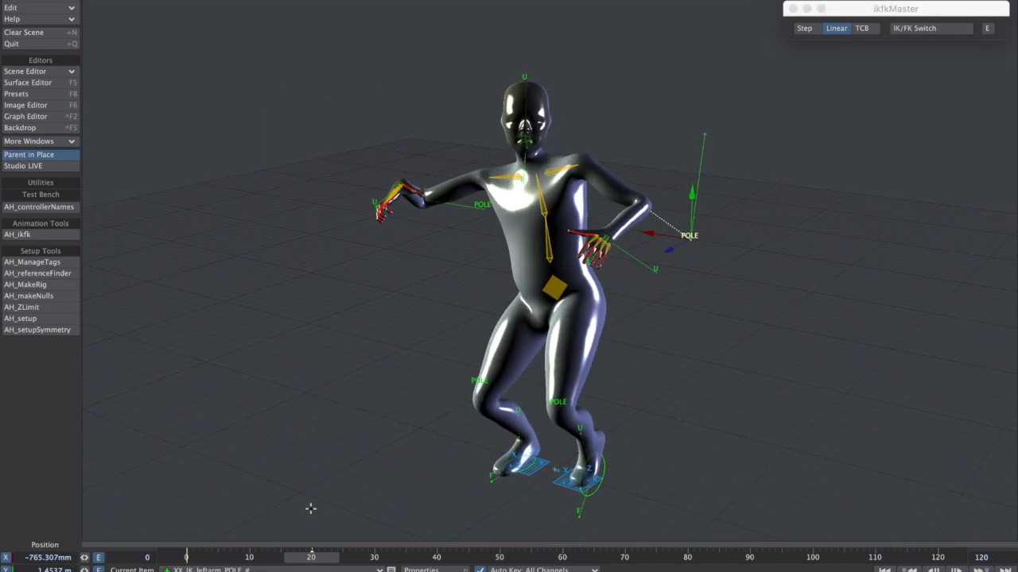
mouse_move(326, 562)
left_mouse_down()
mouse_move(215, 561)
mouse_move(333, 561)
mouse_move(310, 562)
left_mouse_up()
left_click(805, 29)
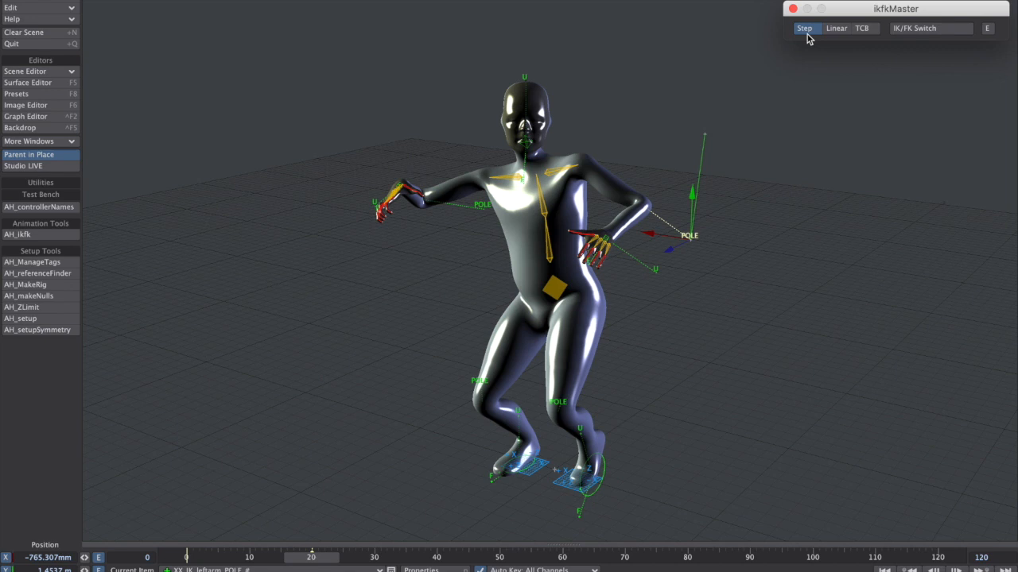
left_click_drag(616, 237, 768, 214, "alt")
left_click_drag(666, 153, 586, 172, "alt")
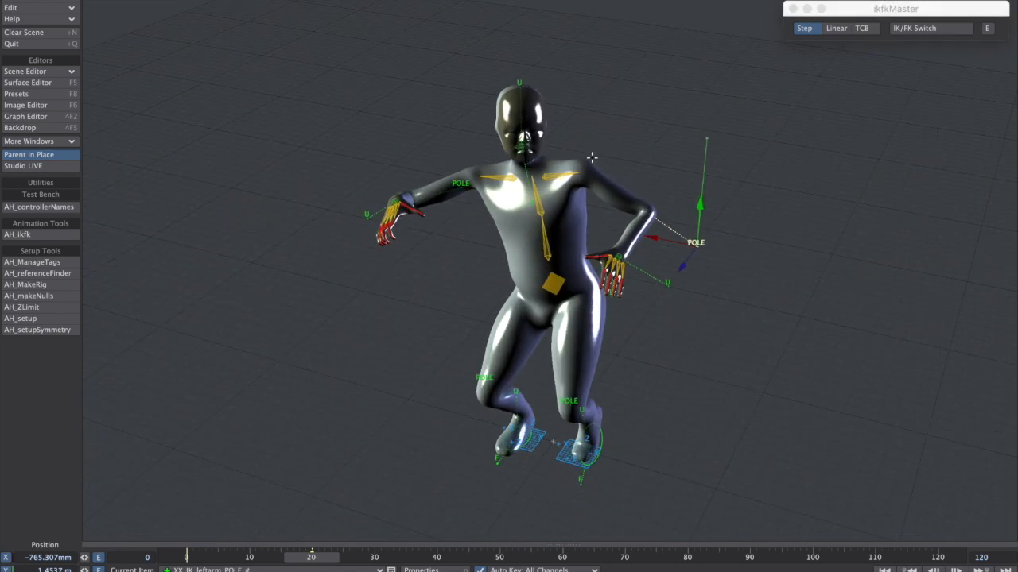
Turn off AH_ikfk, scrub between frames 10 and 20 to examine all the bones and goals, and turn it back on.
left_click(70, 232)
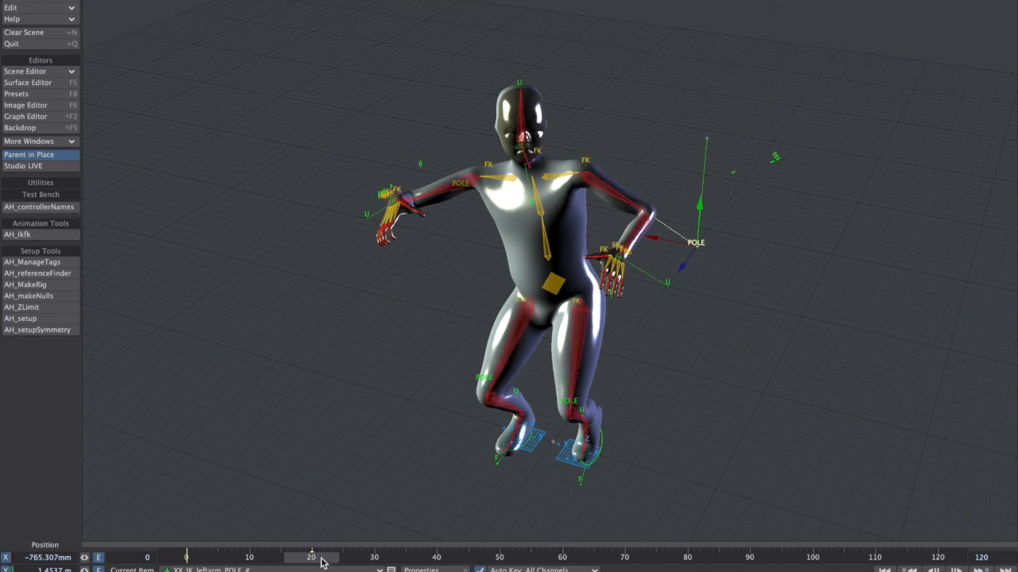
left_click_drag(315, 555, 255, 556)
mouse_move(318, 557)
left_mouse_down()
mouse_move(291, 557)
mouse_move(311, 557)
left_mouse_up()
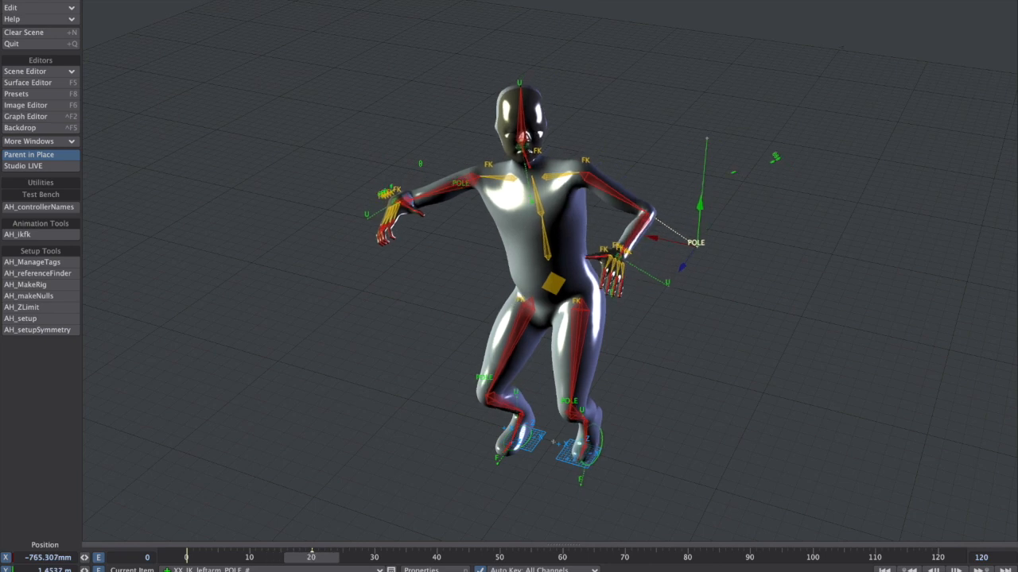
left_click(63, 234)
At frame 40, select the left foot's controls together and move them back behind the body.
left_click_drag(333, 554, 461, 556)
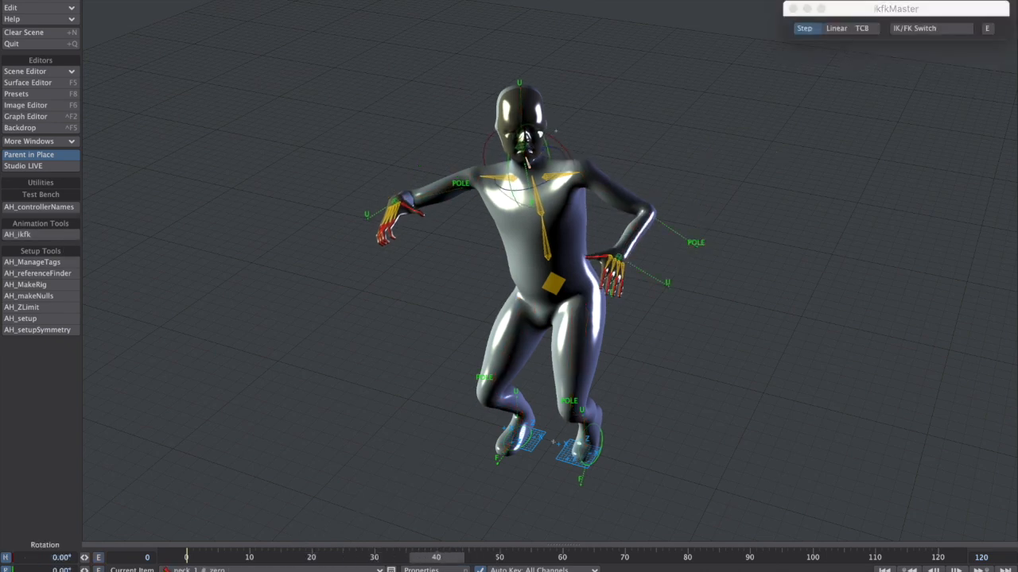
left_click_drag(623, 371, 469, 316, "alt")
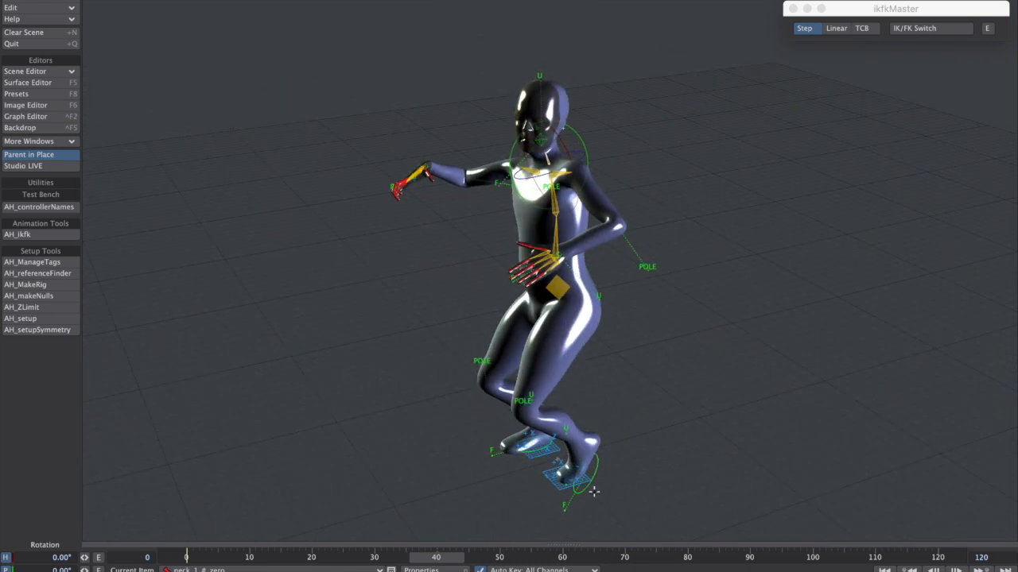
right_click_drag(578, 492, 617, 425)
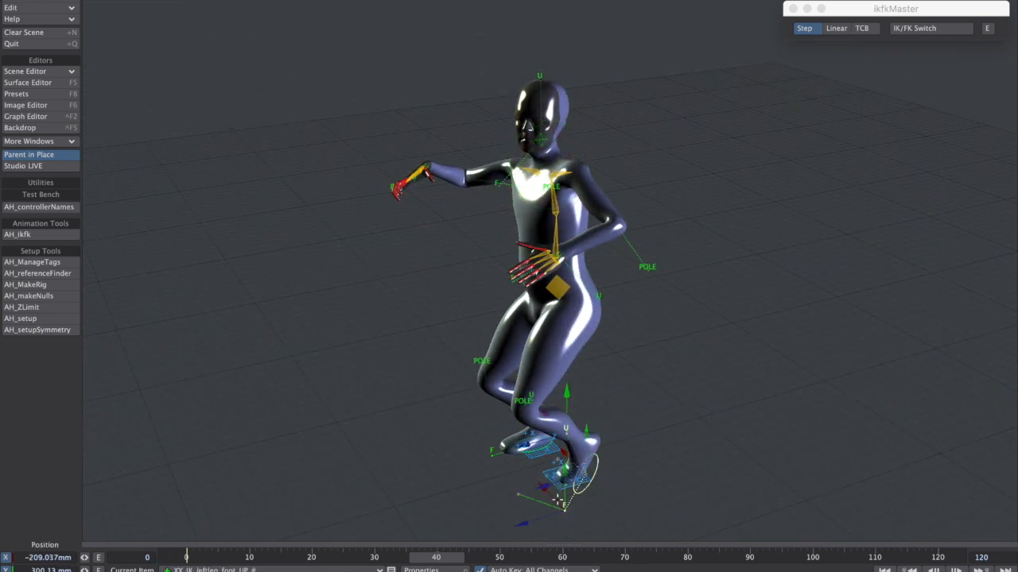
left_click_drag(535, 517, 616, 422)
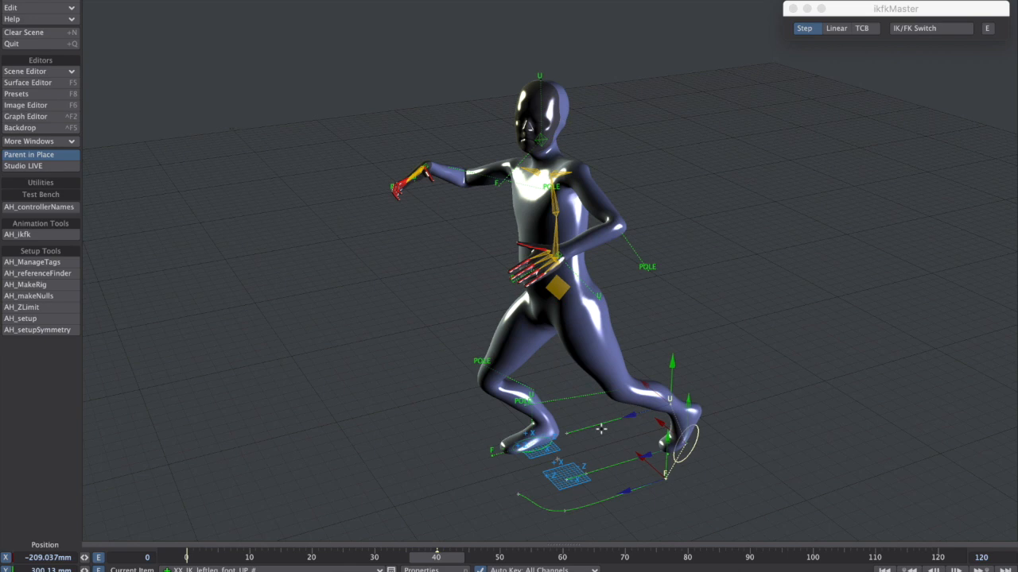
Move the left leg's pole outward and in front of the knee, to about X -445 mm.
left_click(515, 403)
left_click_drag(498, 427, 976, 313, "alt")
left_click_drag(683, 417, 468, 292, "alt")
left_click_drag(561, 364, 621, 479)
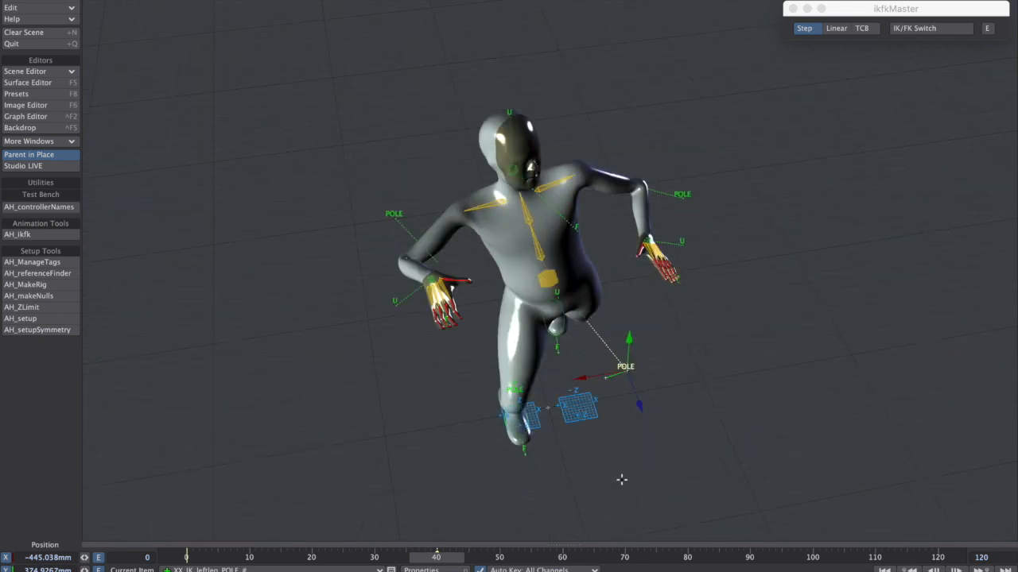
left_click_drag(626, 357, 618, 341)
Lower the body slightly with the COG at frame 40, and select the left foot's front goal.
left_click_drag(618, 429, 548, 312, "alt")
left_click(546, 307)
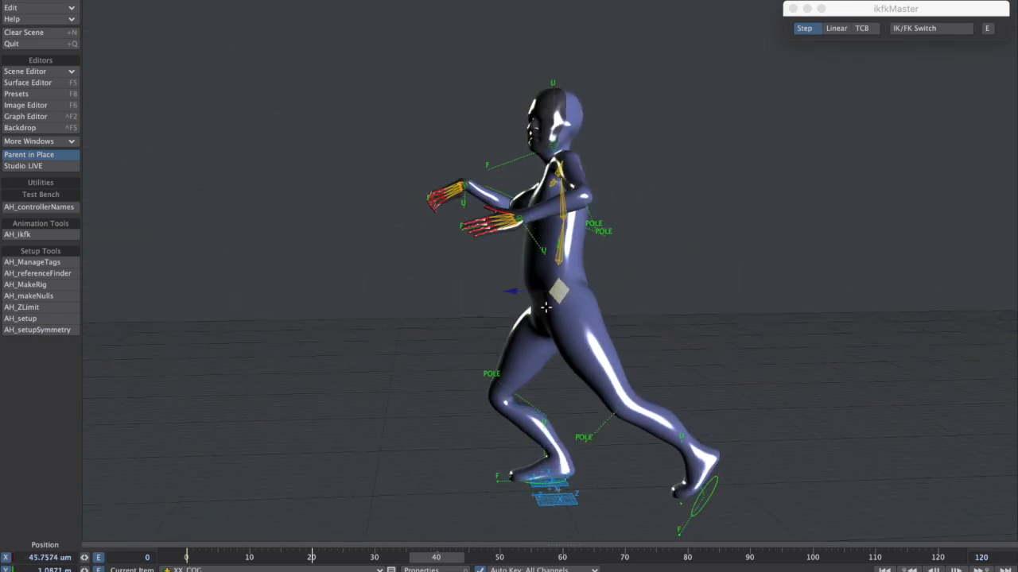
left_click_drag(564, 236, 563, 260)
left_click_drag(577, 316, 687, 429, "alt")
left_click(603, 443)
left_click_drag(620, 434, 569, 488, "alt")
left_click(566, 456)
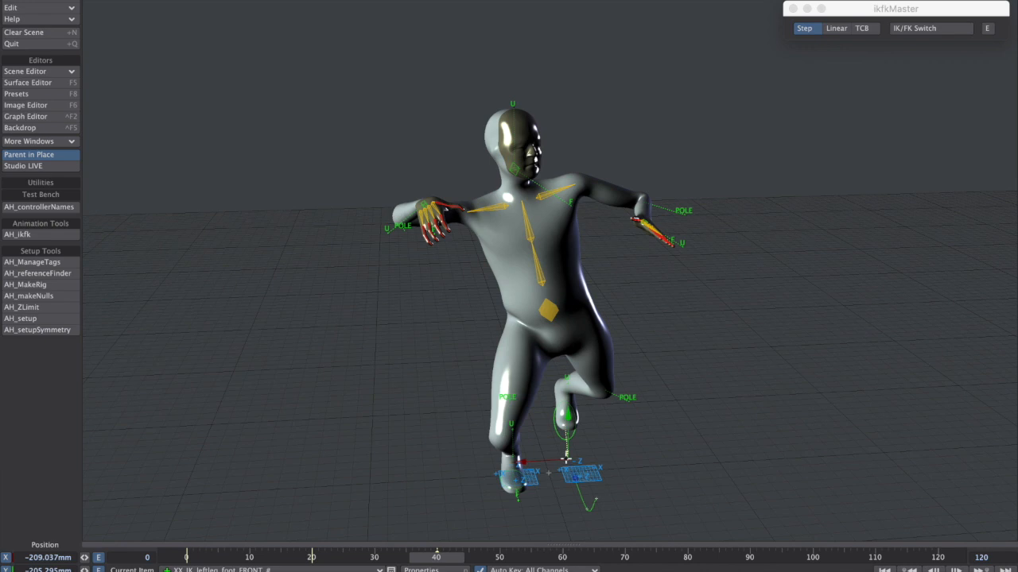
left_click_drag(619, 411, 606, 509, "alt")
Turn AH_ikfk off to view all the bones and goals, turn it back on, and reposition the ikfkMaster window.
left_click(54, 236)
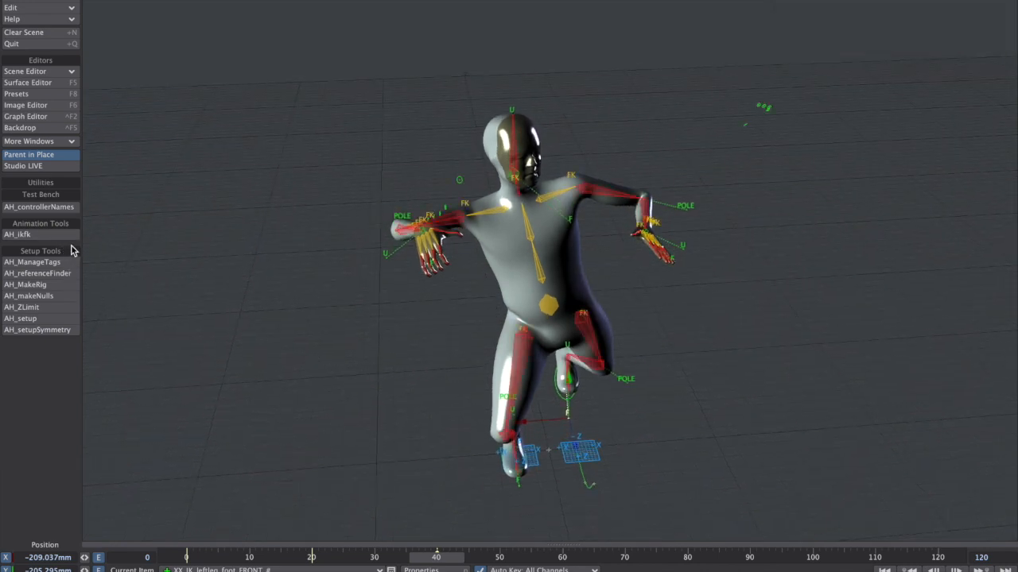
left_click(56, 235)
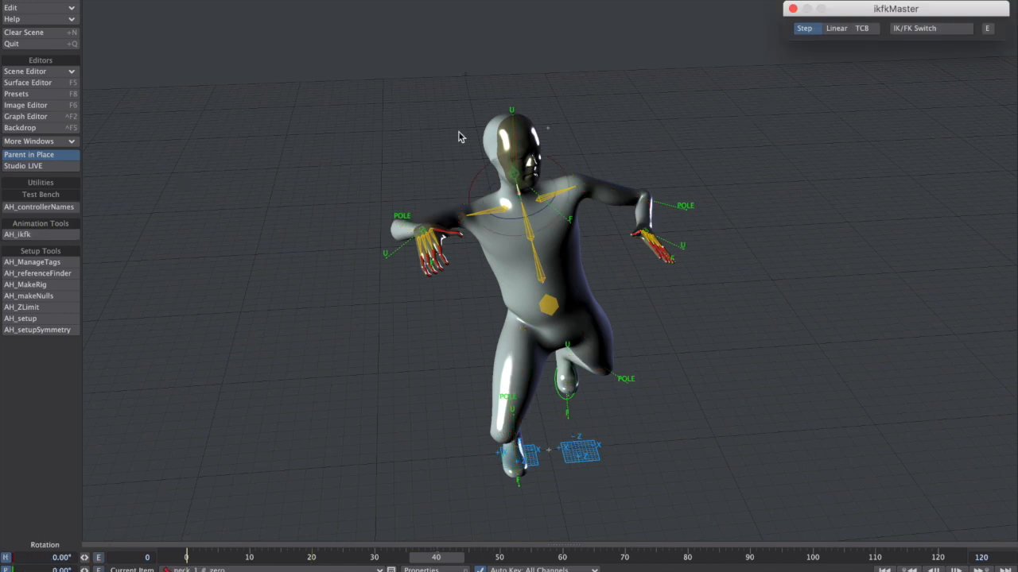
mouse_move(899, 10)
left_mouse_down()
mouse_move(831, 53)
mouse_move(932, 27)
mouse_move(883, 14)
left_mouse_up()
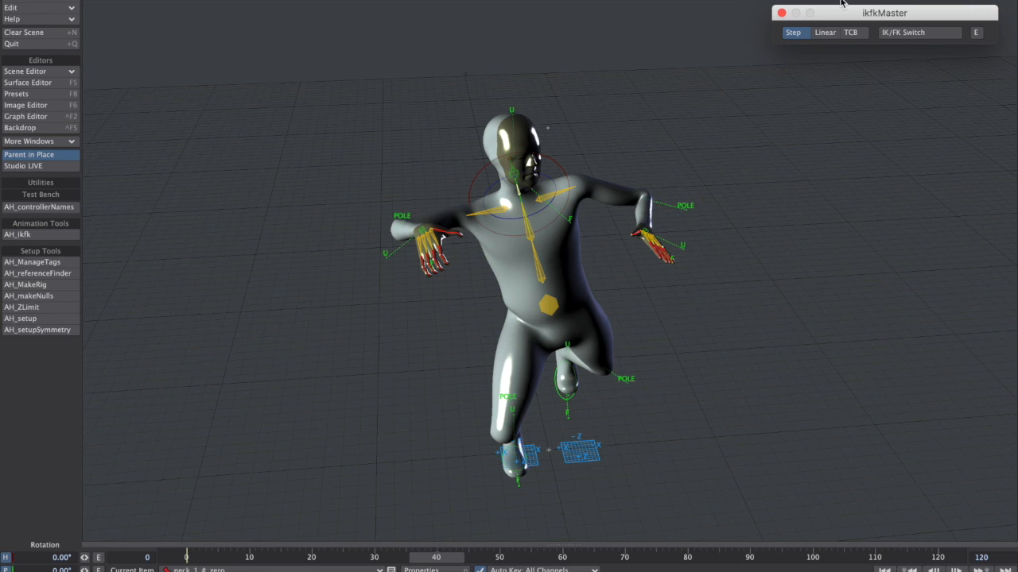
left_click(643, 76)
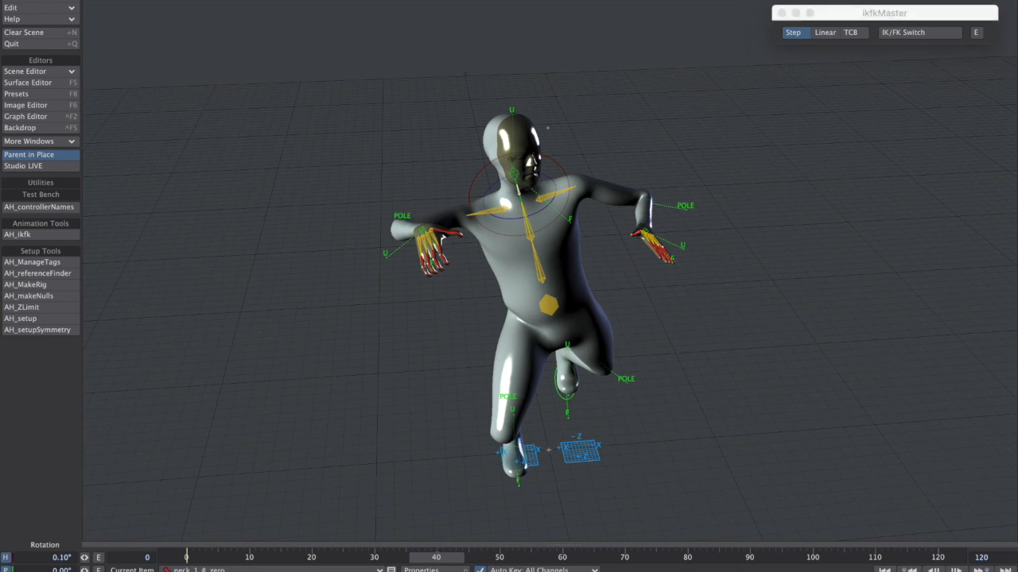
Show the Master Plugins list beside the character, and turn AH_ikfk off and on to check its ikfkMaster entry.
key("ctrl+space")
type("master")
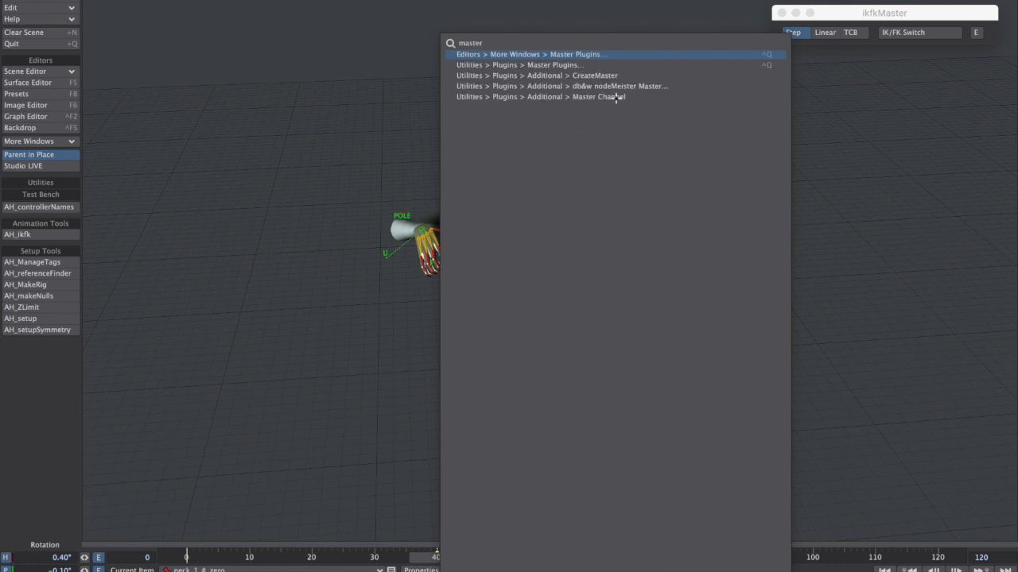
key("Return")
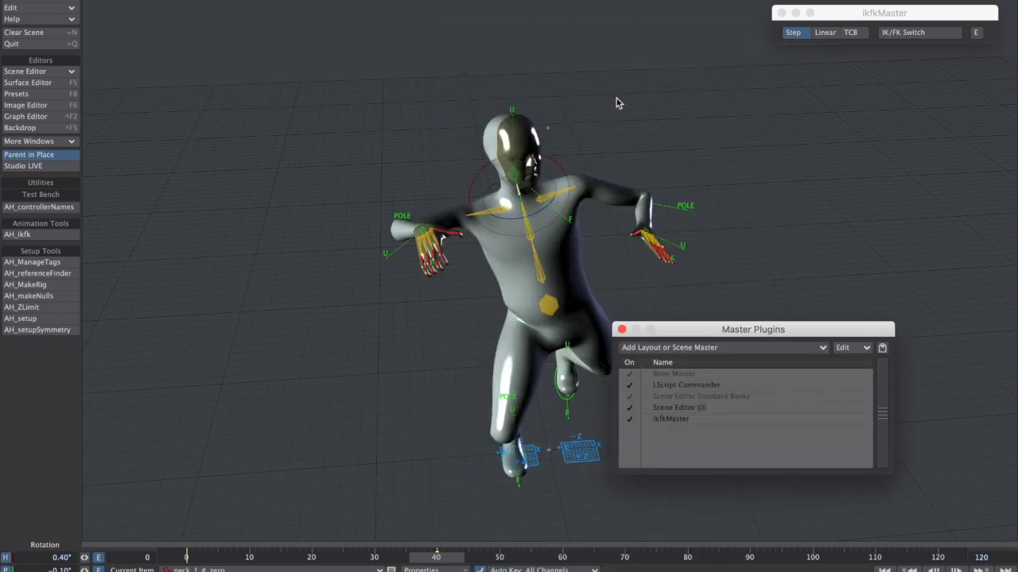
left_click_drag(728, 329, 804, 274)
left_click(46, 235)
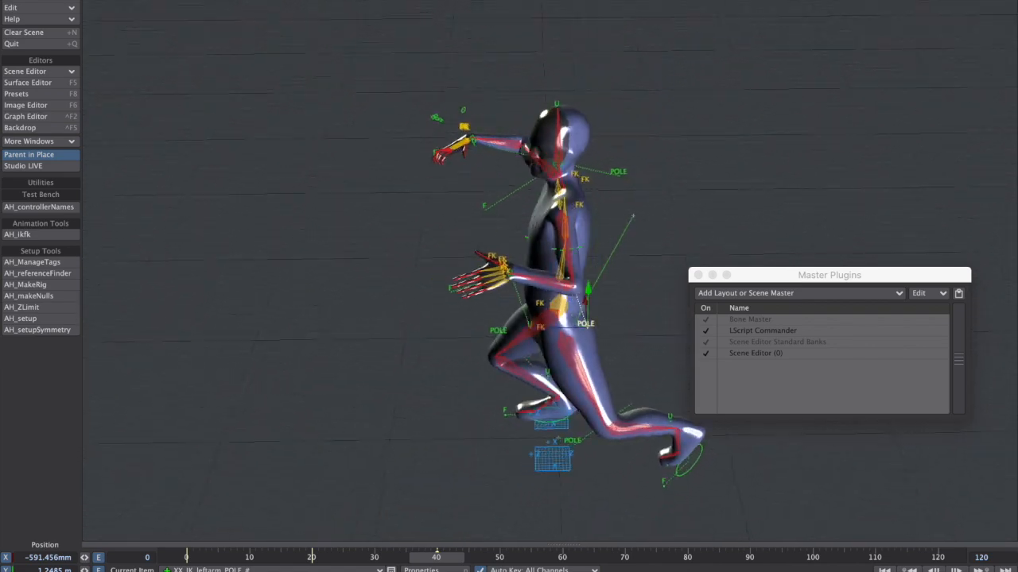
left_click(47, 235)
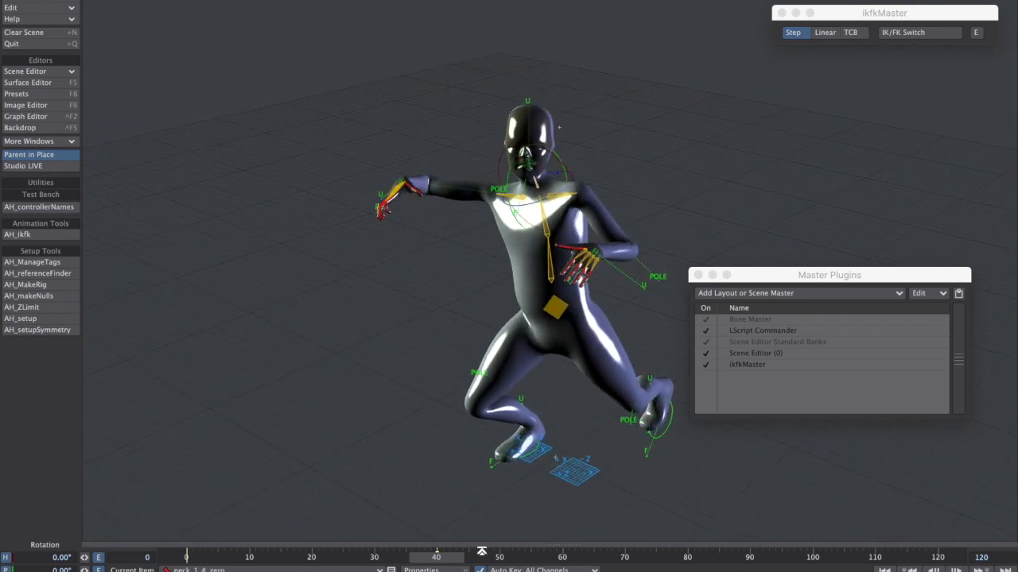
Scrub the timeline between frames 40, 21 and 0 to examine the character's poses from several sides.
left_click_drag(453, 560, 311, 557)
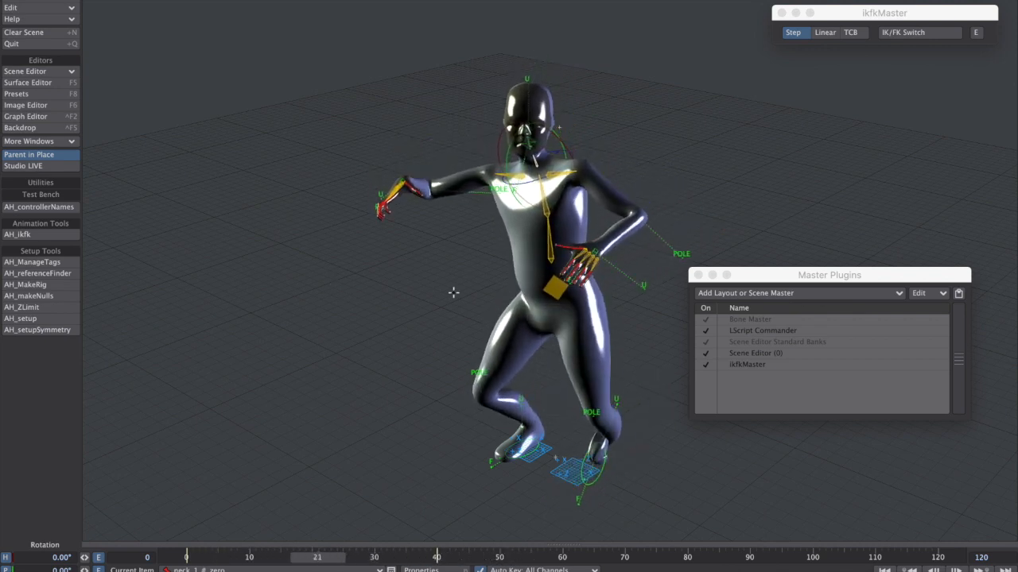
left_click_drag(597, 404, 503, 397, "alt")
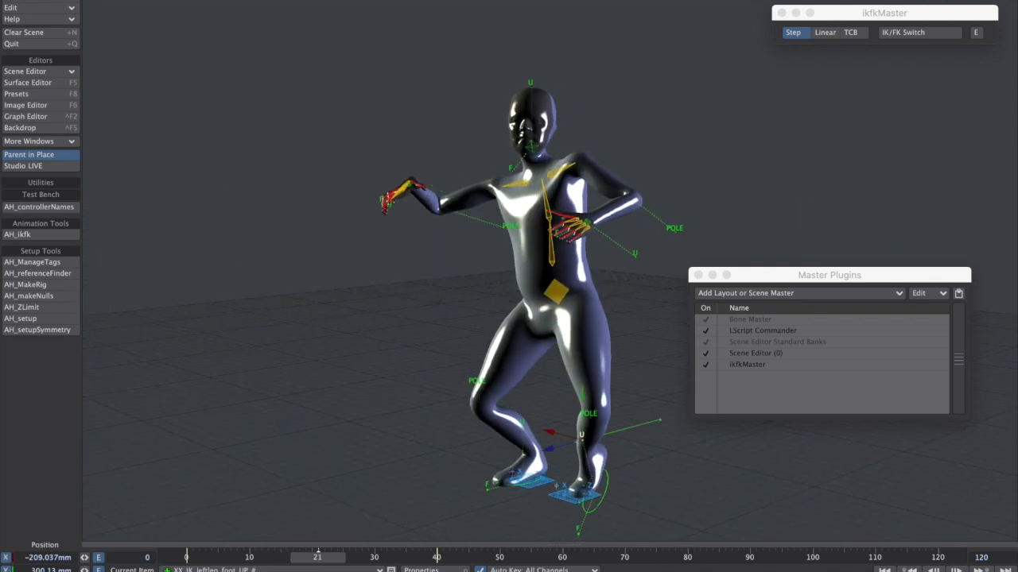
left_click_drag(317, 557, 411, 558)
left_click_drag(457, 316, 353, 385, "alt")
left_click_drag(246, 427, 186, 558, "alt")
left_click_drag(466, 247, 175, 155, "alt")
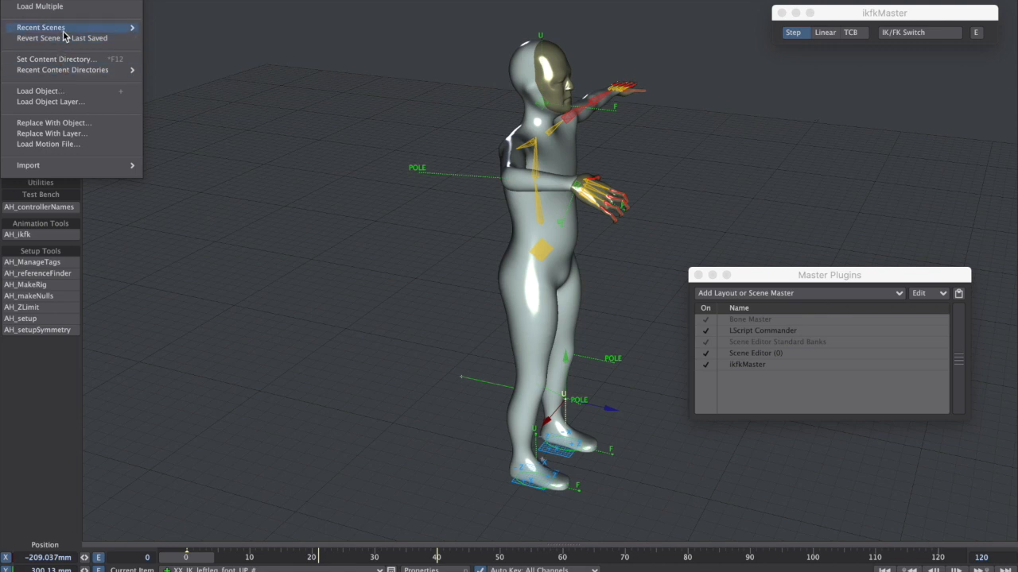
Load the recent scene GenomaIKFKtest2.lws without saving the current one, and dismiss the error messages.
mouse_move(76, 30)
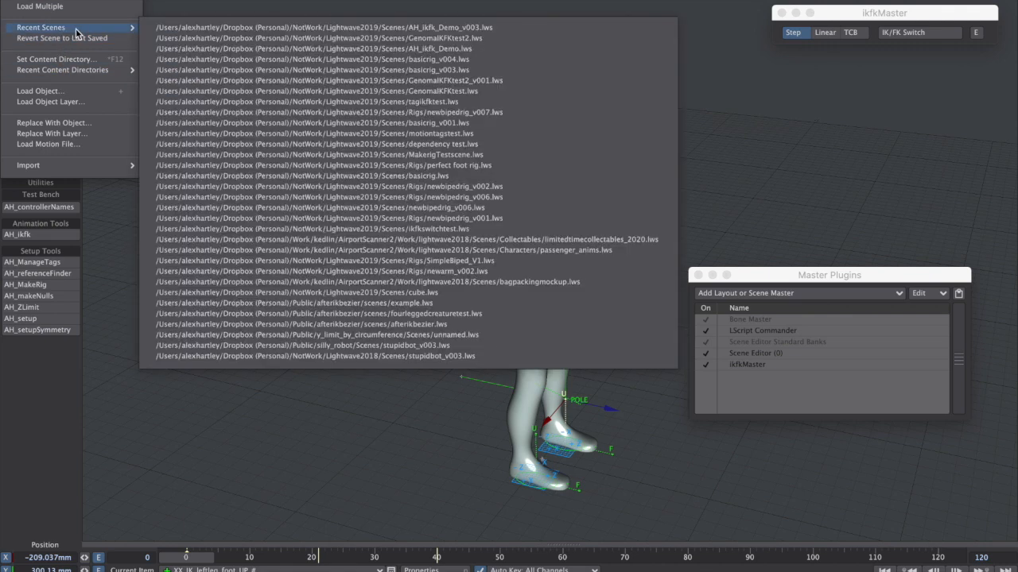
left_click(350, 39)
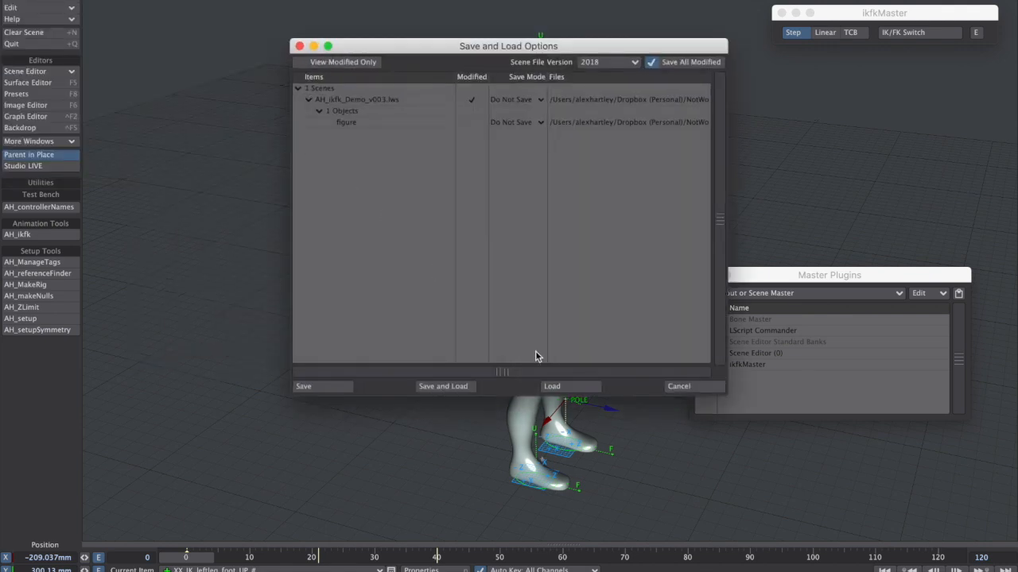
left_click(575, 386)
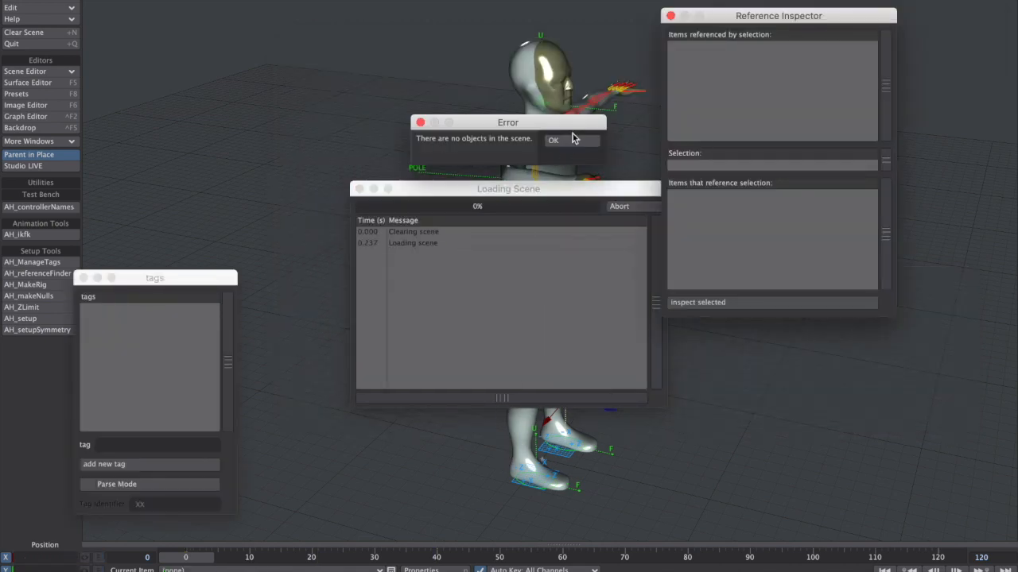
left_click(572, 139)
left_click(592, 138)
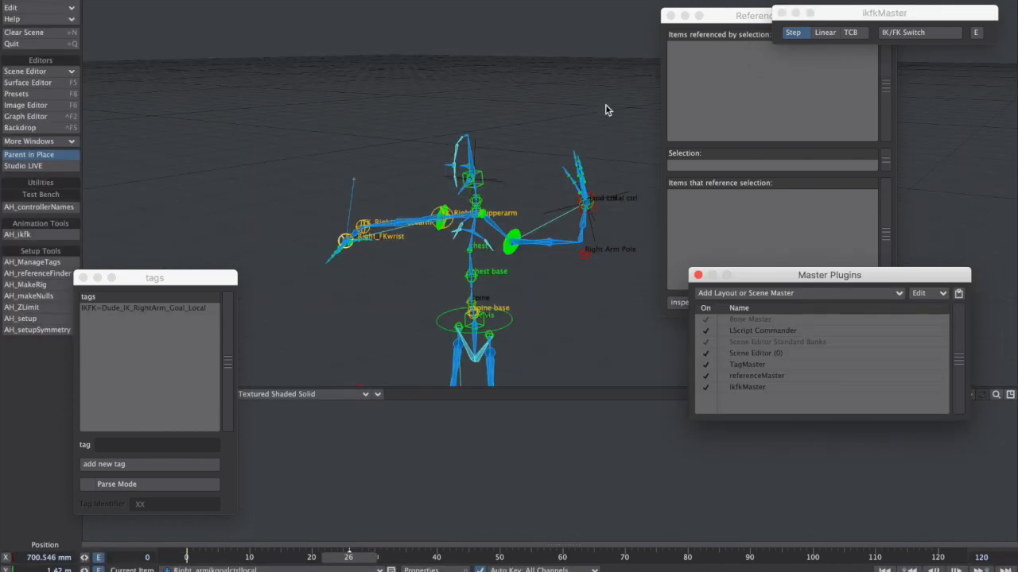
Close the tags, Reference Inspector and Master Plugins windows to clear the view of the Genoma rig.
left_click_drag(599, 293, 493, 270, "alt")
left_click_drag(564, 291, 536, 210, "alt")
left_click_drag(554, 247, 550, 132, "ctrl+alt")
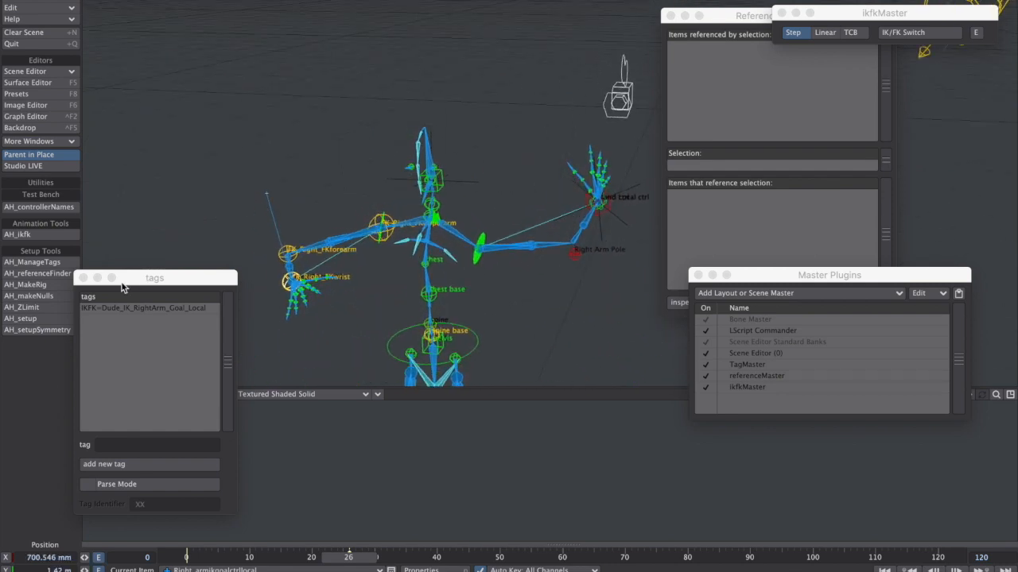
left_click(45, 262)
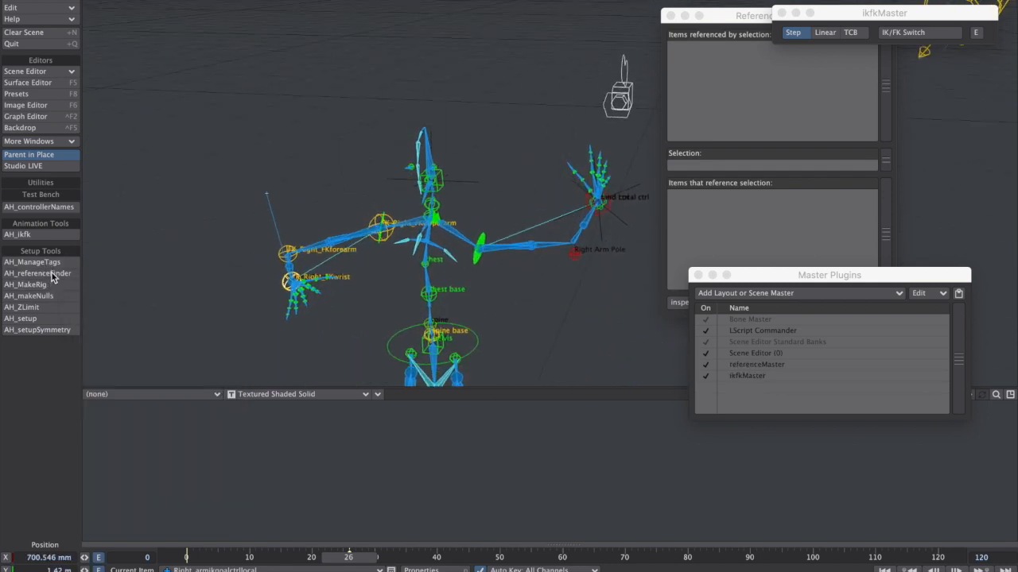
left_click(56, 273)
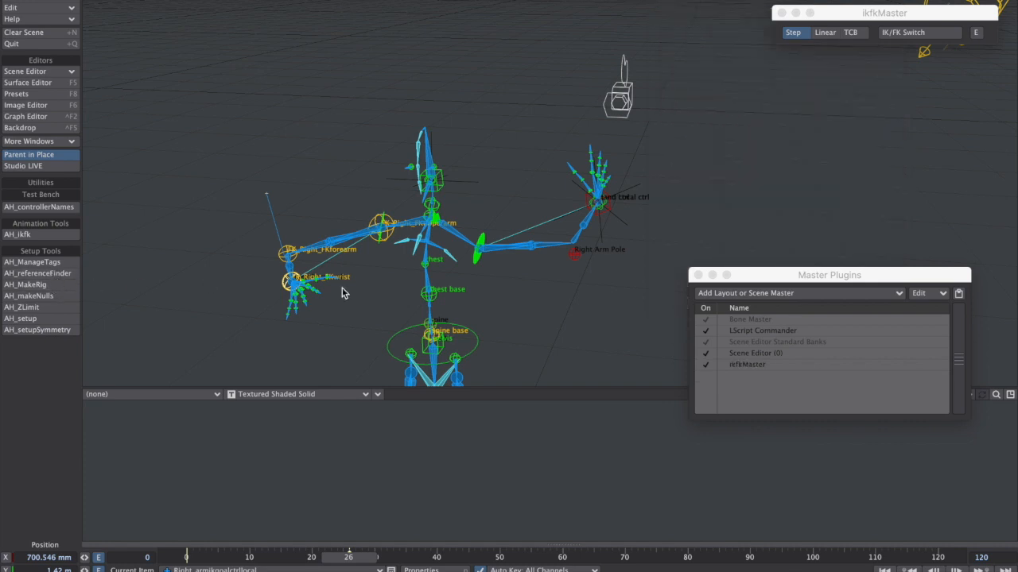
left_click(697, 274)
Raise the left arm's IK goal control and move it inward toward the body.
left_click_drag(558, 255, 591, 230, "alt")
left_click(600, 208)
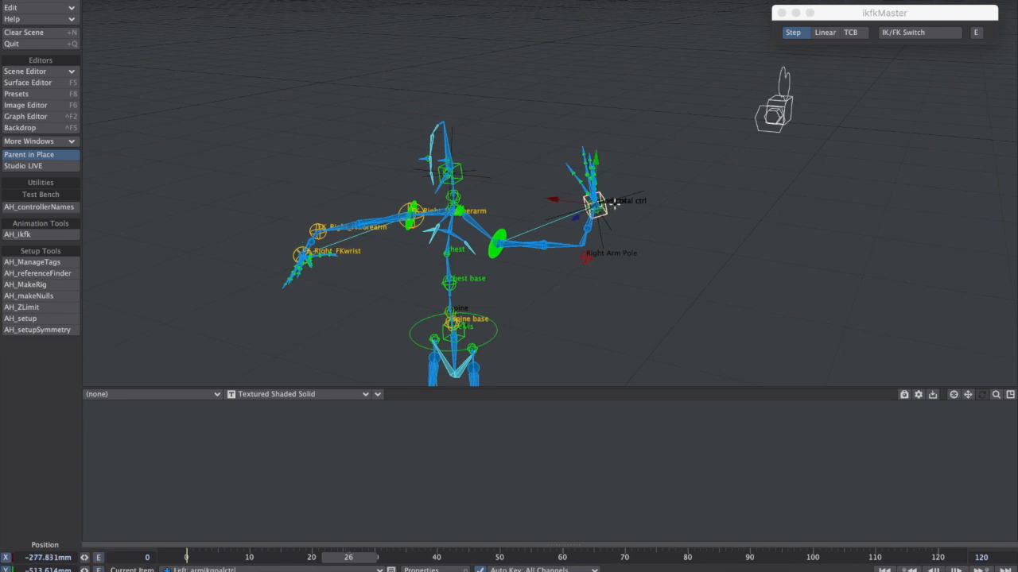
left_click_drag(595, 159, 595, 117)
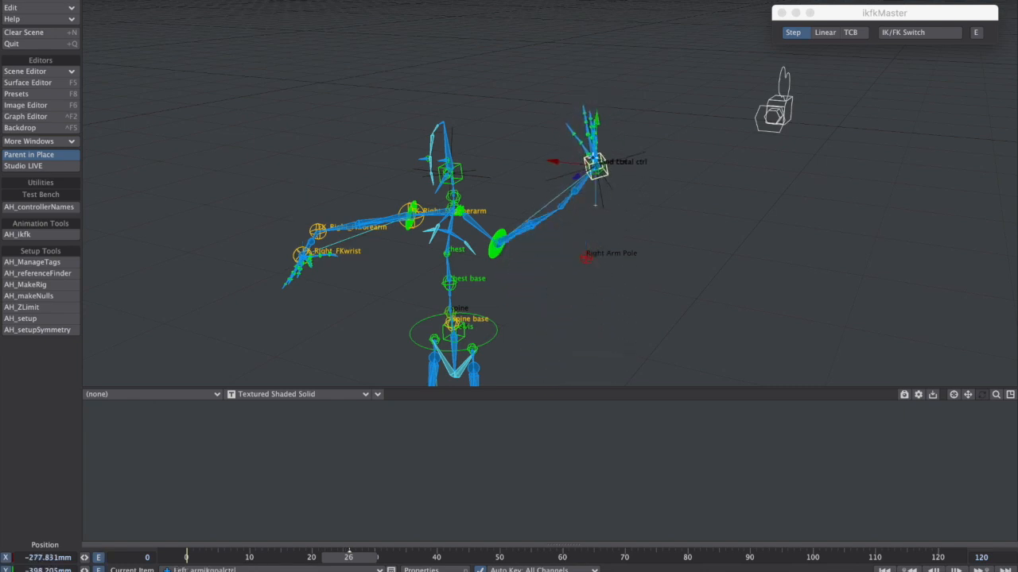
left_click_drag(555, 161, 487, 153)
mouse_move(531, 117)
left_mouse_down()
mouse_move(530, 162)
mouse_move(530, 137)
left_mouse_up()
Move the left arm's pole control to about X -312 mm, Y -15 mm, and reposition the ikfkMaster window.
left_click(586, 254)
left_click_drag(585, 254, 317, 237)
left_click_drag(575, 243, 528, 182)
left_click_drag(602, 198, 541, 136, "alt")
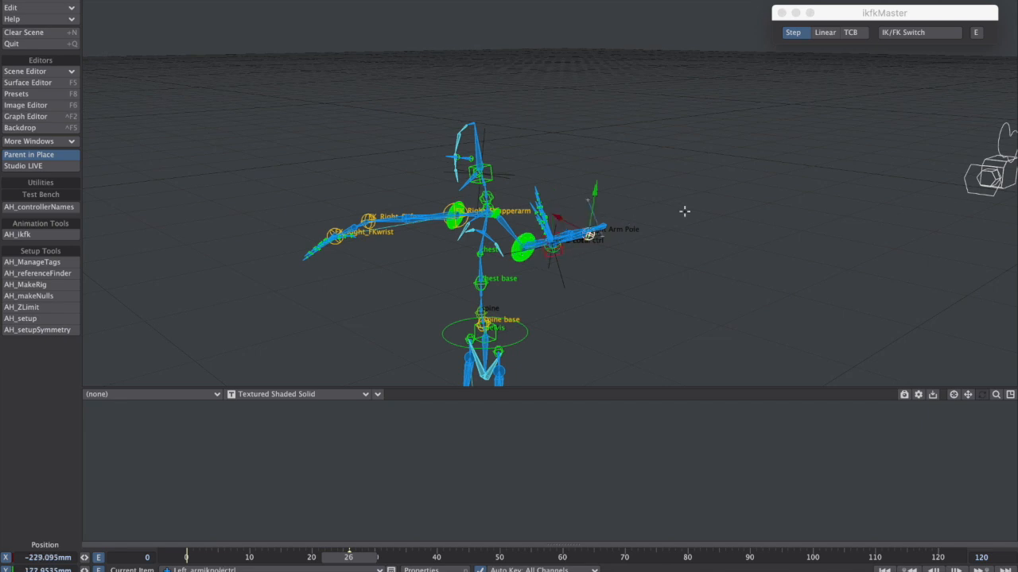
left_click_drag(685, 211, 637, 245, "alt")
left_click_drag(689, 204, 699, 179)
left_click_drag(888, 12, 870, 25)
left_click_drag(477, 286, 591, 224, "alt")
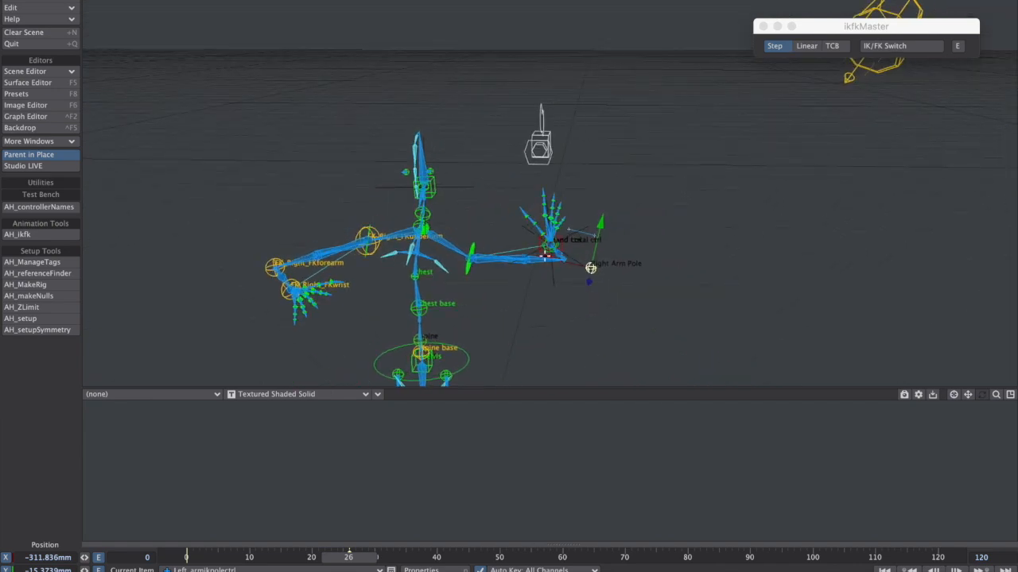
Lower the left arm's pole control below the elbow, to about X -259 mm, Y -652 mm.
left_click_drag(598, 201, 616, 202)
left_click_drag(616, 201, 498, 213, "alt")
left_click_drag(554, 253, 742, 256, "alt")
mouse_move(675, 283)
left_mouse_down()
mouse_move(696, 56)
mouse_move(674, 285)
left_mouse_up()
left_click_drag(674, 285, 624, 251, "alt")
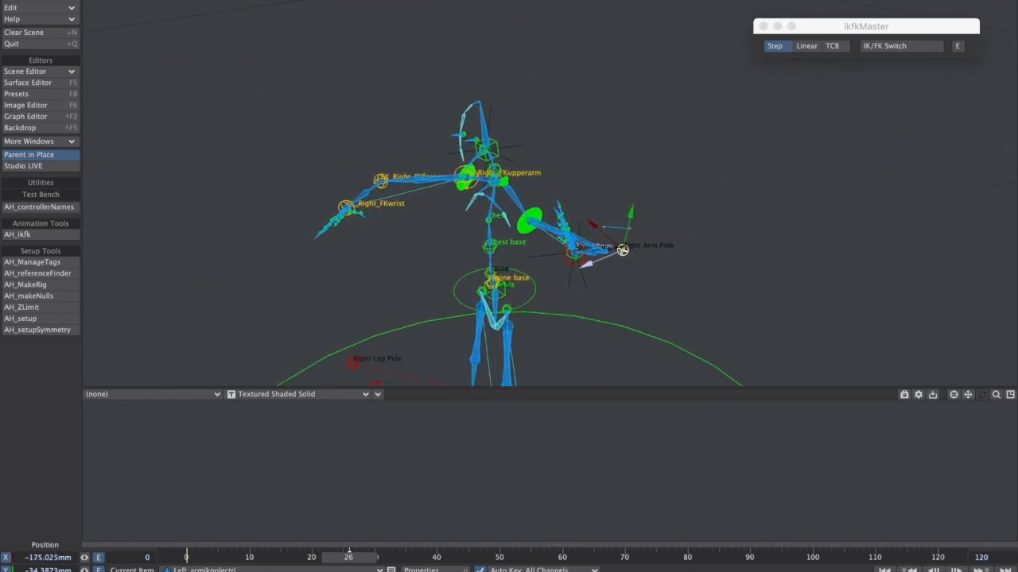
left_click_drag(621, 291, 623, 249, "alt")
left_click_drag(609, 289, 624, 306, "alt")
left_click_drag(606, 259, 469, 306)
left_click_drag(597, 297, 579, 284)
Switch the left arm from IK to FK and rotate its FK wrist control.
left_click(876, 48)
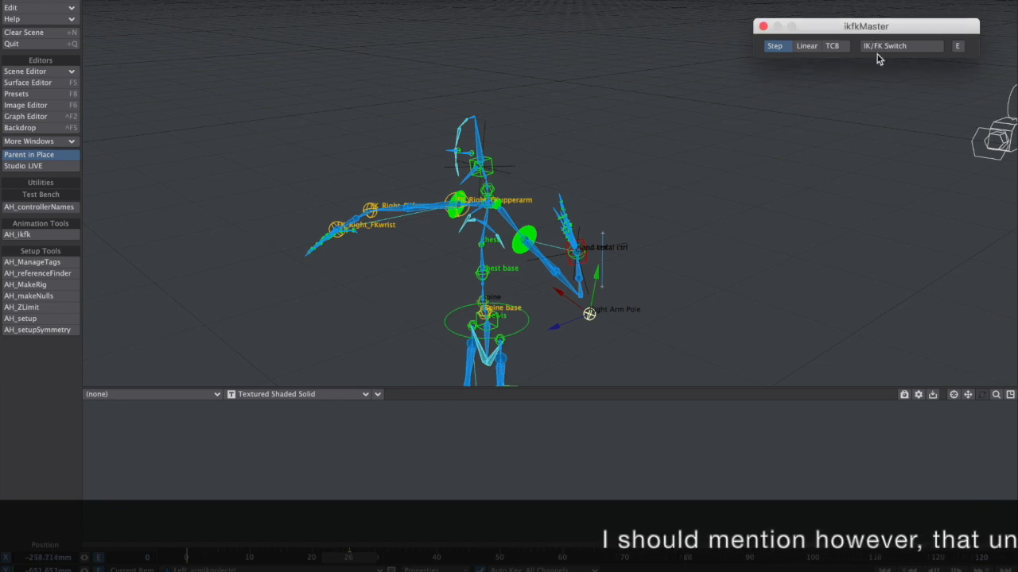
left_click_drag(525, 317, 554, 299, "alt")
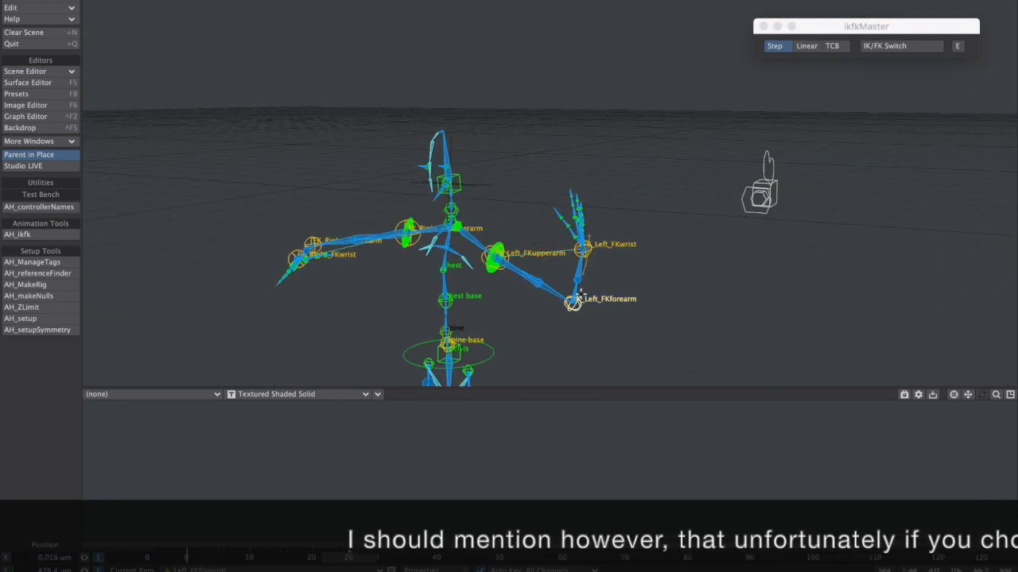
left_click_drag(580, 219, 582, 219)
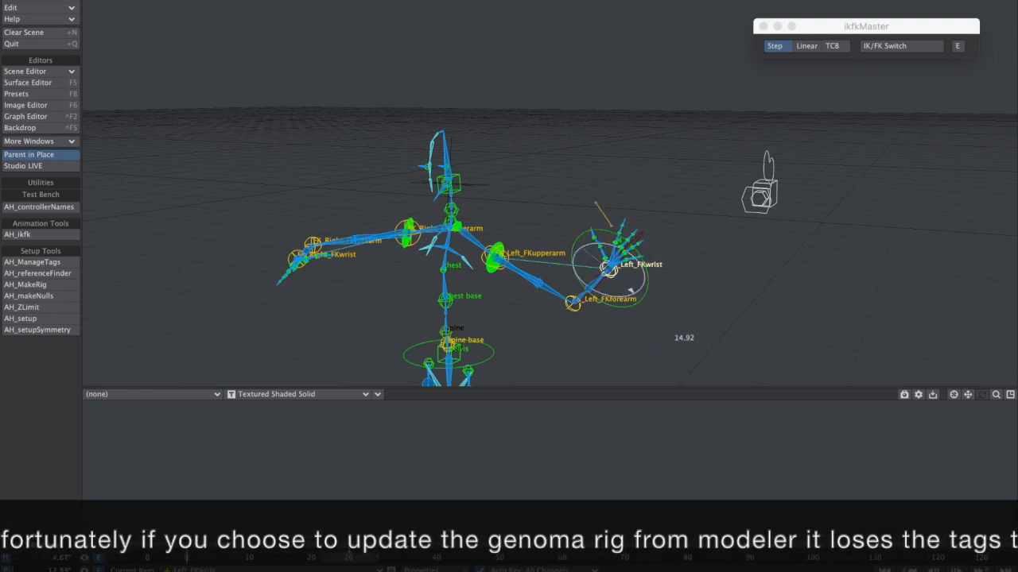
left_click_drag(678, 218, 630, 275, "alt")
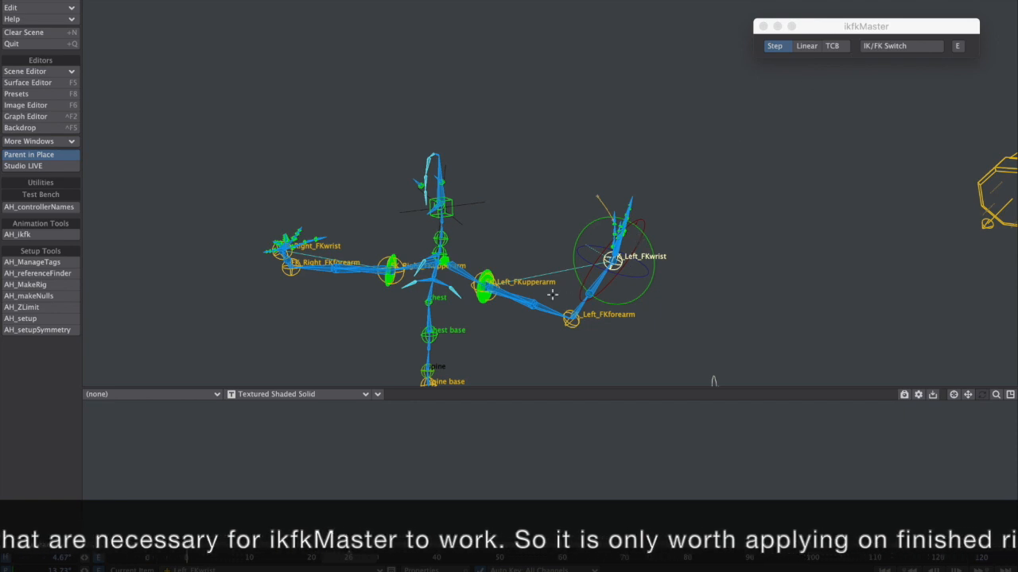
Switch the left arm back to IK and rotate the hand with its goal control.
left_click(886, 46)
left_click_drag(672, 249, 634, 292, "alt")
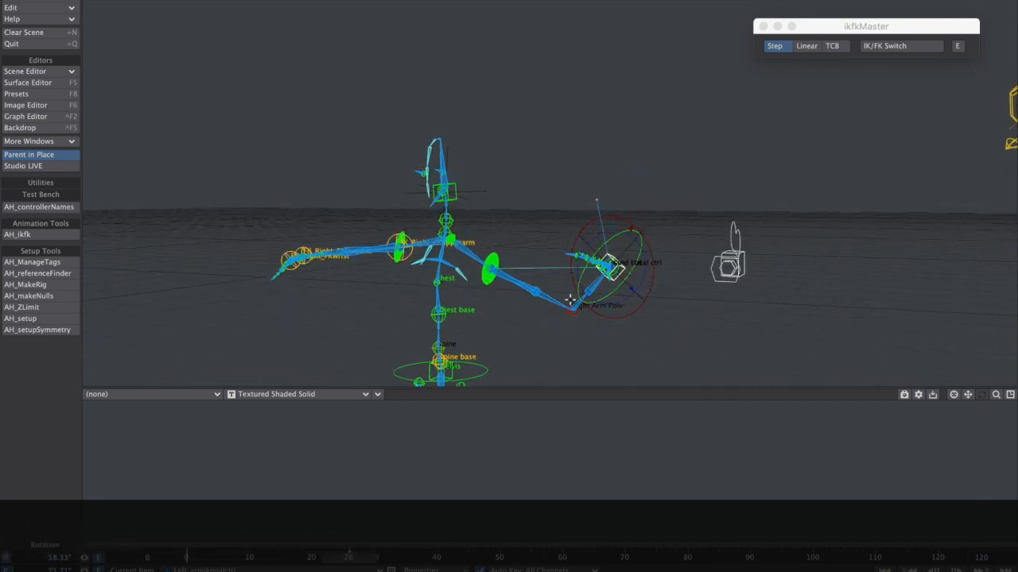
left_click_drag(612, 267, 606, 219, "alt")
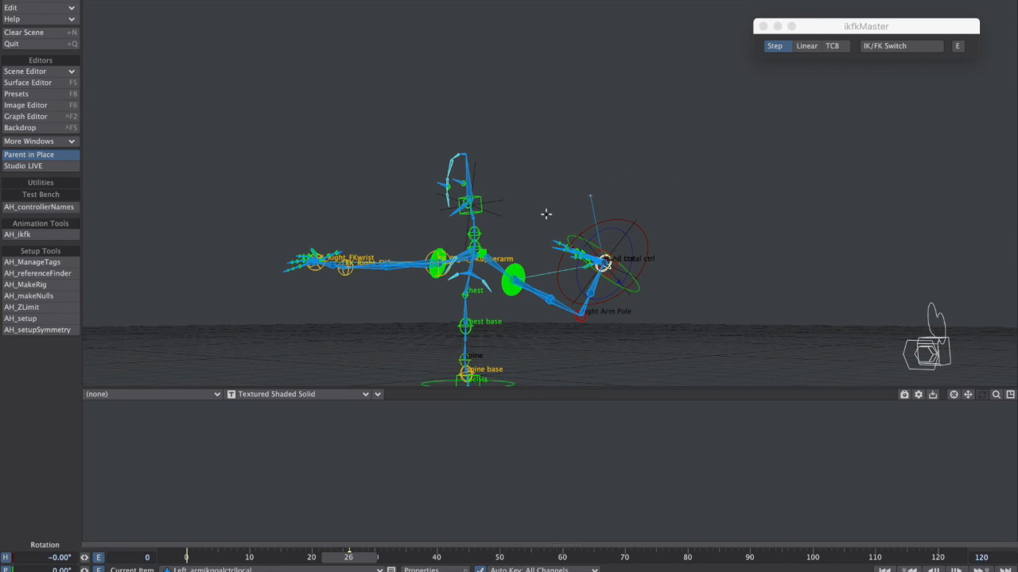
Switch the left arm to FK again and pitch its forearm control to about 78°.
left_click(886, 49)
mouse_move(670, 207)
left_mouse_down("alt")
mouse_move(734, 183)
mouse_move(636, 231)
mouse_move(618, 274)
mouse_move(693, 287)
mouse_move(659, 299)
mouse_move(675, 207)
left_mouse_up("alt")
left_click_drag(549, 323, 574, 274, "alt")
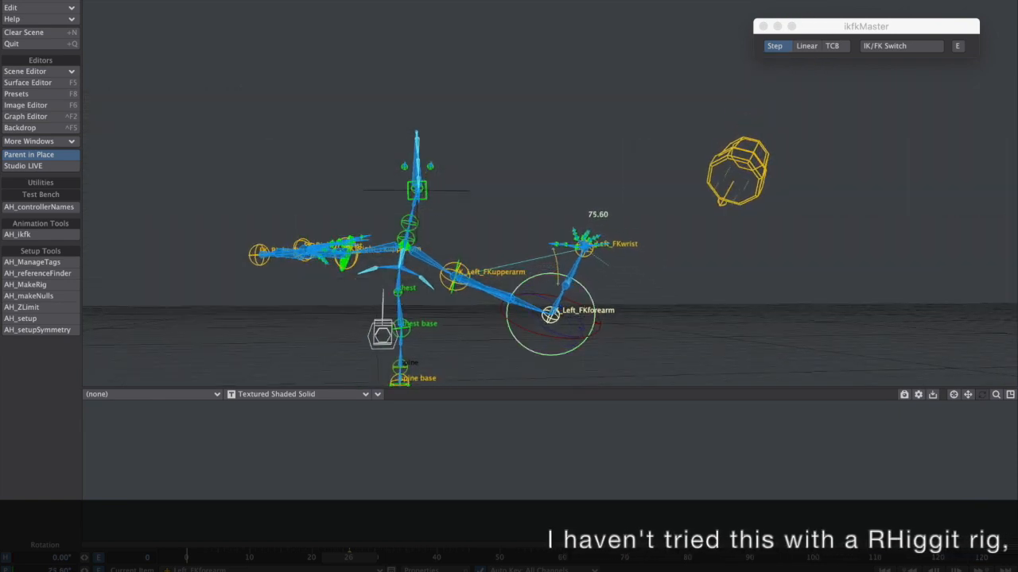
left_click_drag(668, 244, 602, 198, "alt")
Rotate the left hand so its fingers point upward, and reposition the ikfkMaster window.
left_click(576, 240)
left_click_drag(579, 243, 875, 65, "alt")
left_click_drag(509, 199, 606, 173, "alt")
left_click_drag(816, 31, 704, 53)
left_click_drag(793, 37, 878, 38)
left_click_drag(777, 186, 638, 249, "alt")
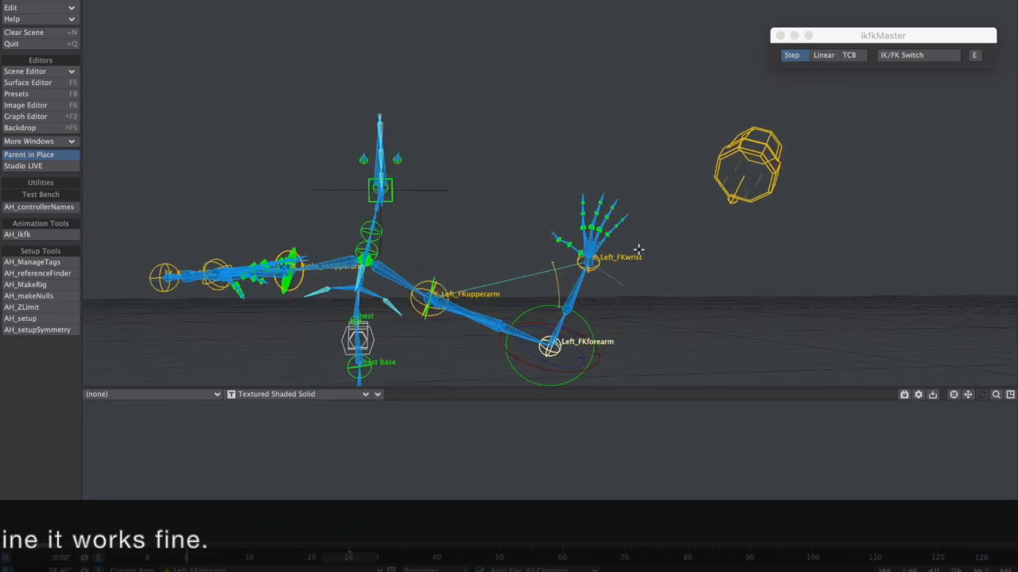
Rotate the left forearm control and examine the arm and the whole rig from several sides.
left_click_drag(591, 321, 518, 334)
left_click_drag(518, 334, 636, 306, "ctrl+alt")
left_click_drag(703, 217, 625, 190, "alt")
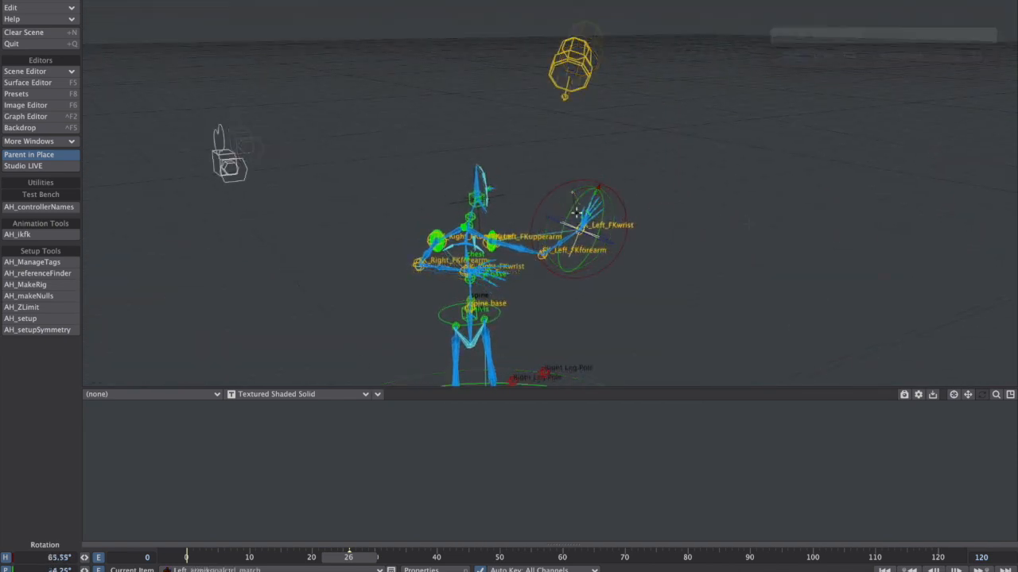
left_click_drag(745, 220, 334, 181, "alt")
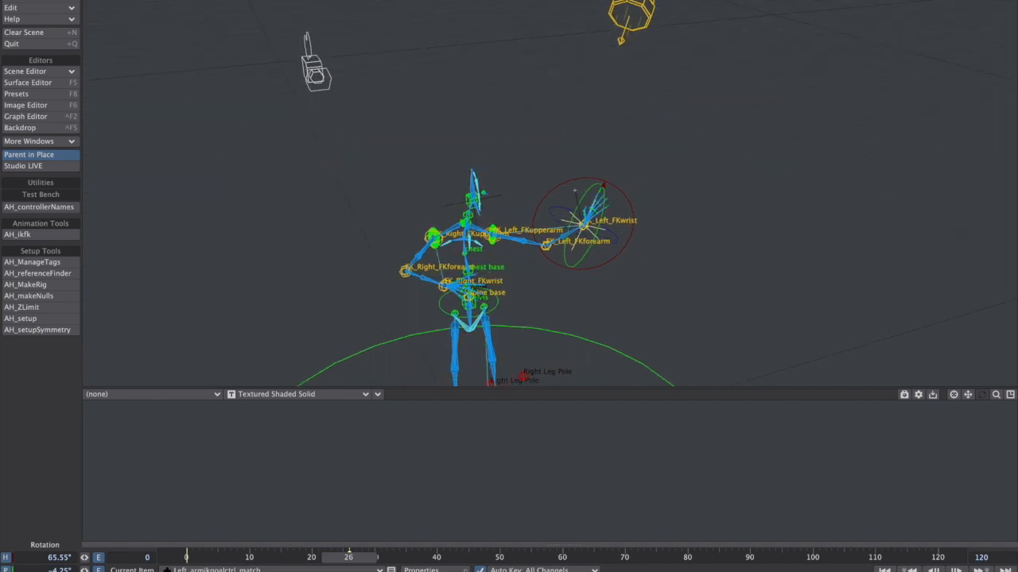